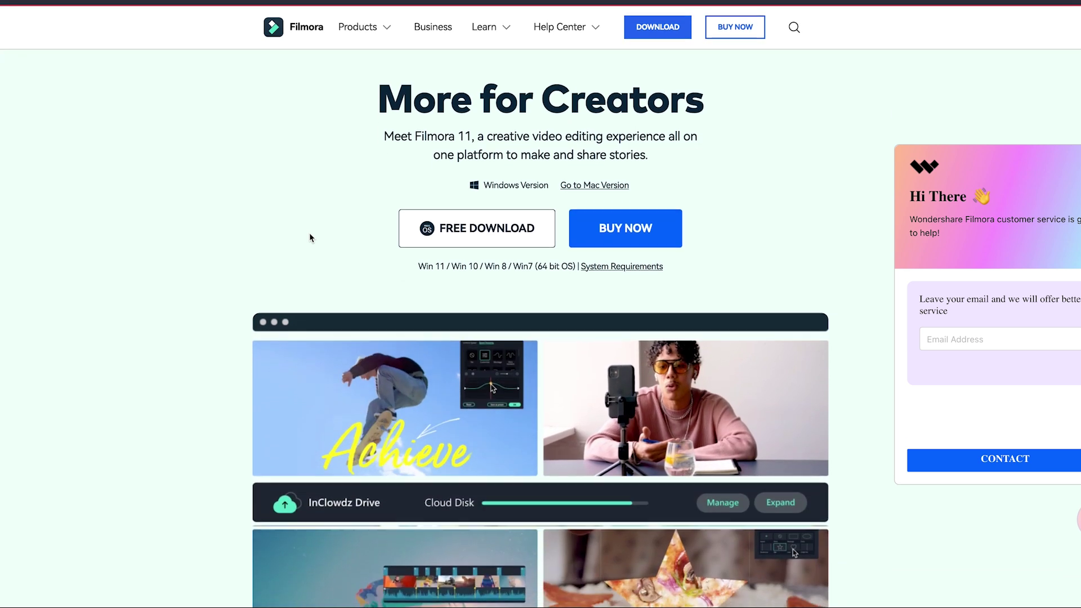
{"action": "scroll", "coordinate": [309, 232], "scroll_direction": "down", "scroll_amount": 6}
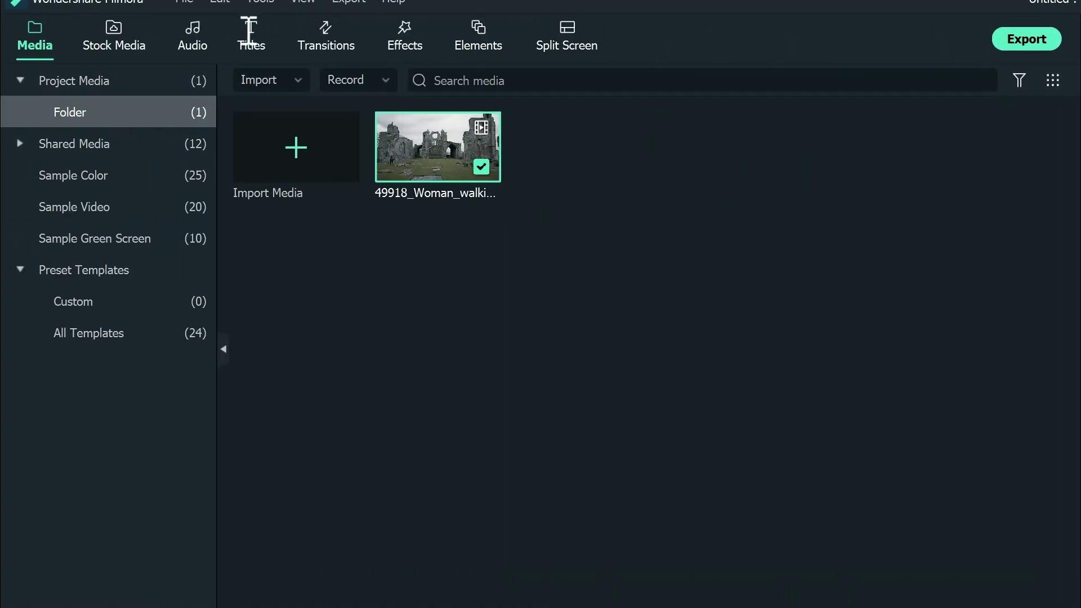
- Add BCC Rain from Boris FX > BCC Particle on track 2 over the full ruins clip and preview it
{"action": "left_click", "coordinate": [397, 33]}
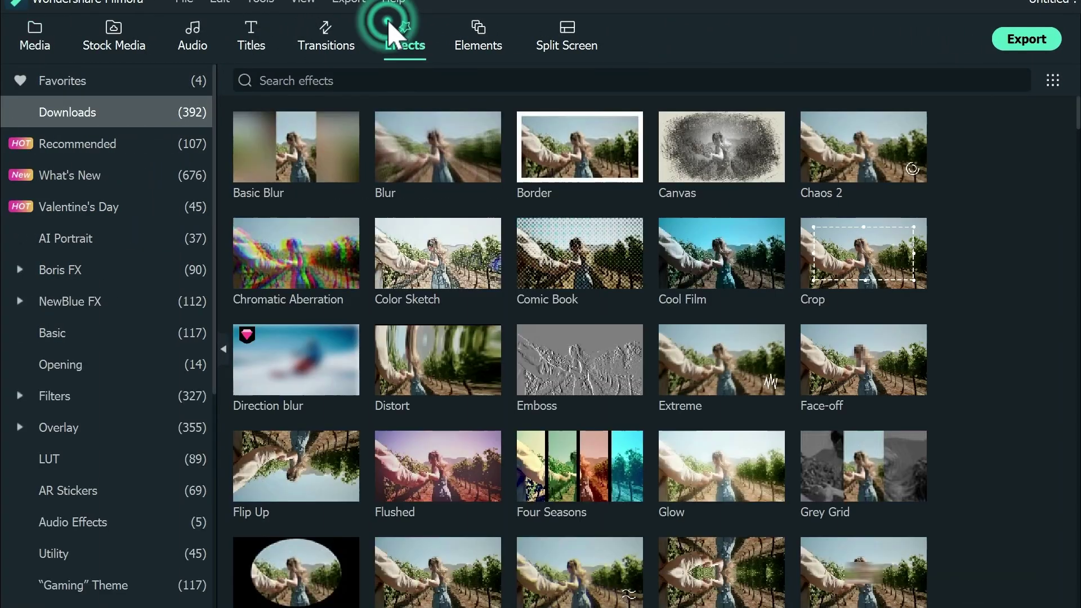
{"action": "left_click", "coordinate": [65, 272]}
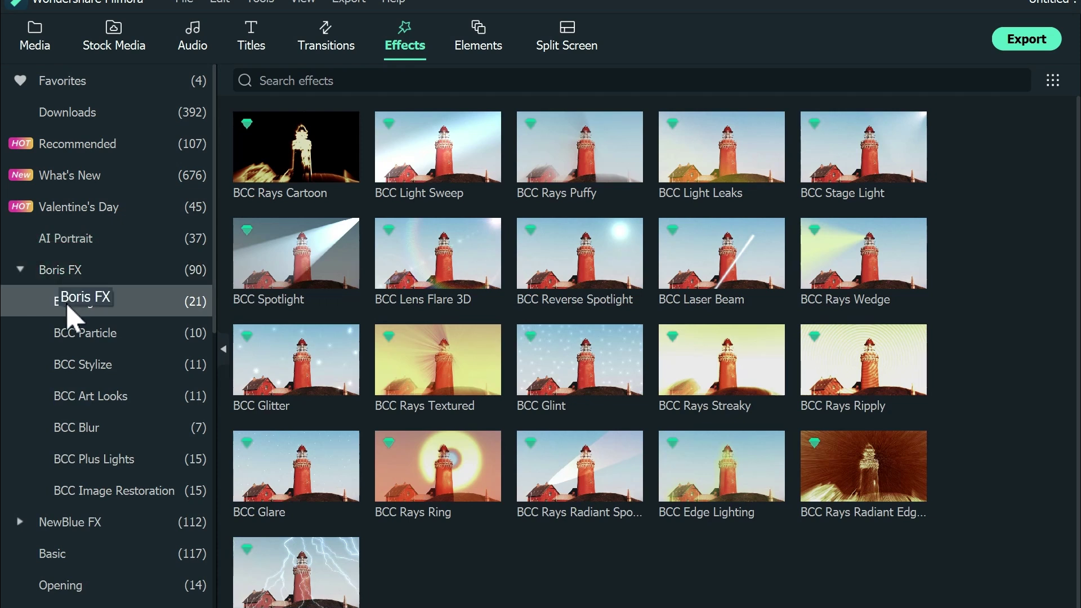
{"action": "left_click", "coordinate": [74, 335]}
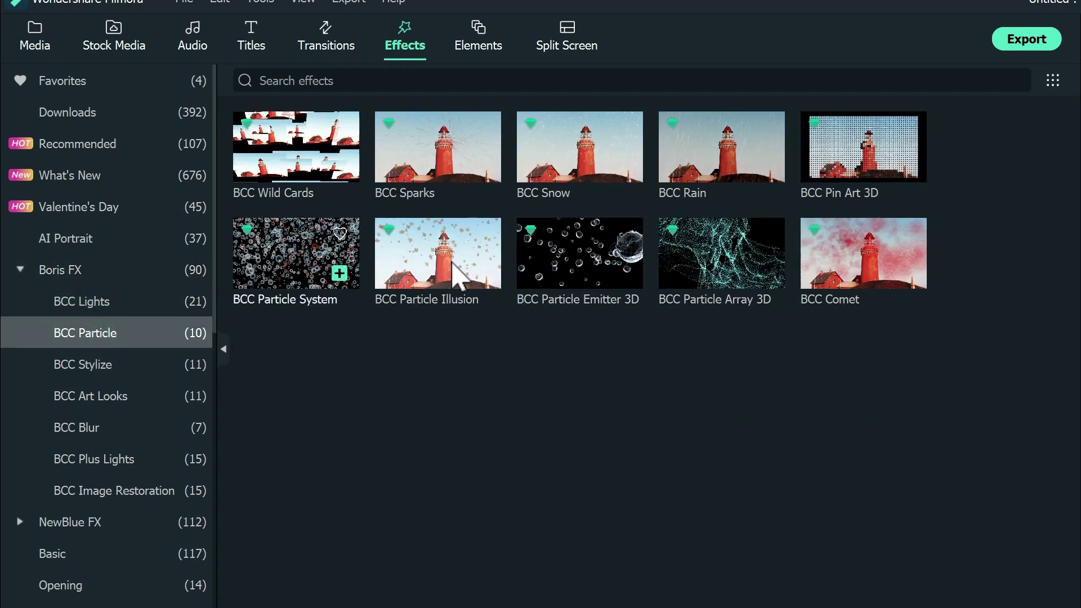
{"action": "left_click_drag", "start_coordinate": [691, 180], "coordinate": [84, 607]}
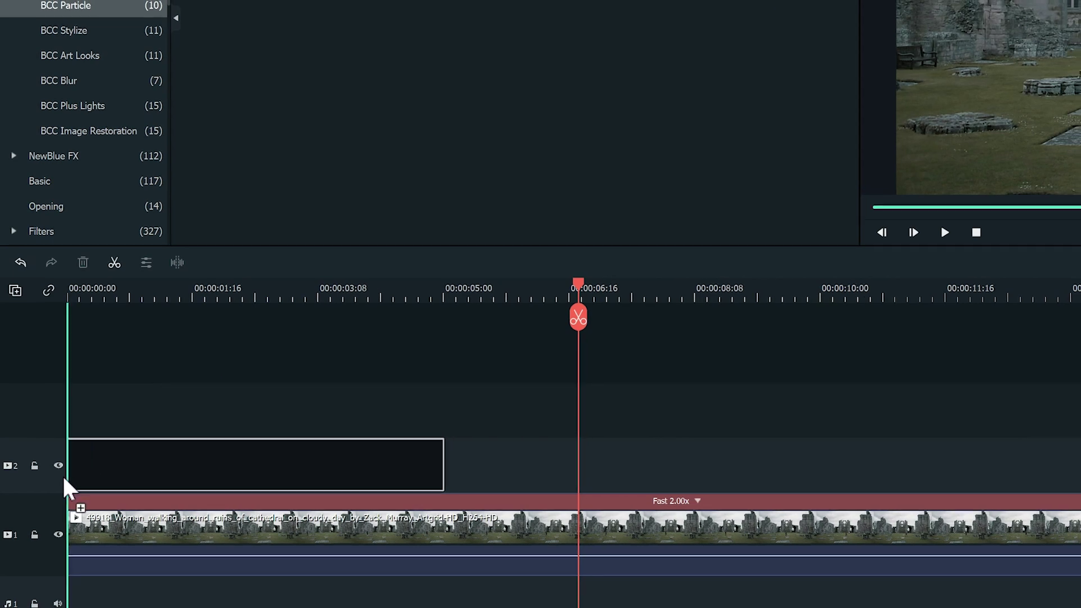
{"action": "left_click_drag", "start_coordinate": [65, 482], "coordinate": [69, 482]}
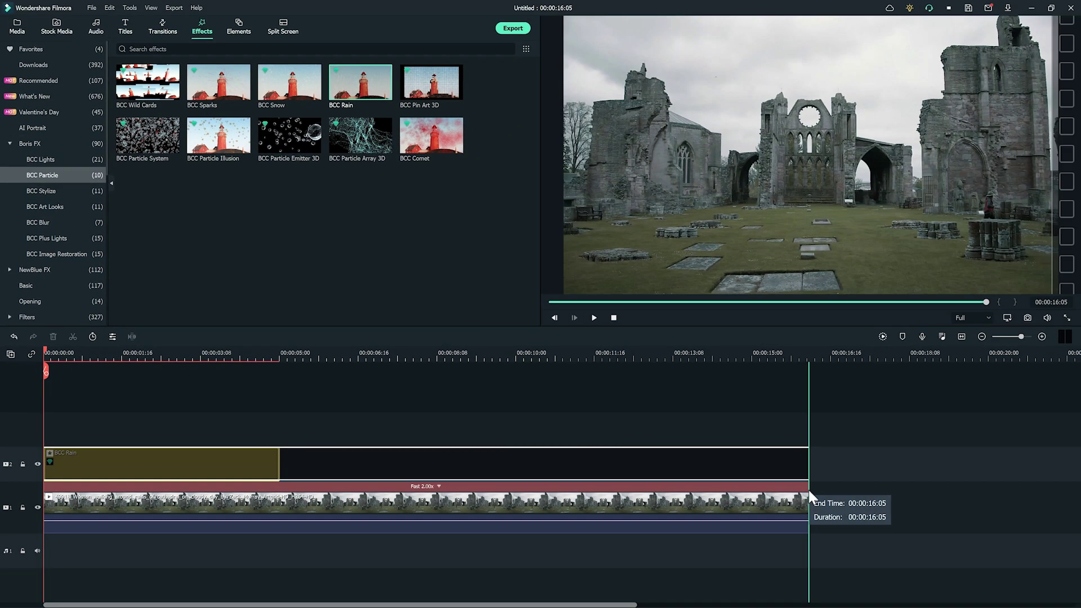
{"action": "left_click", "coordinate": [945, 232]}
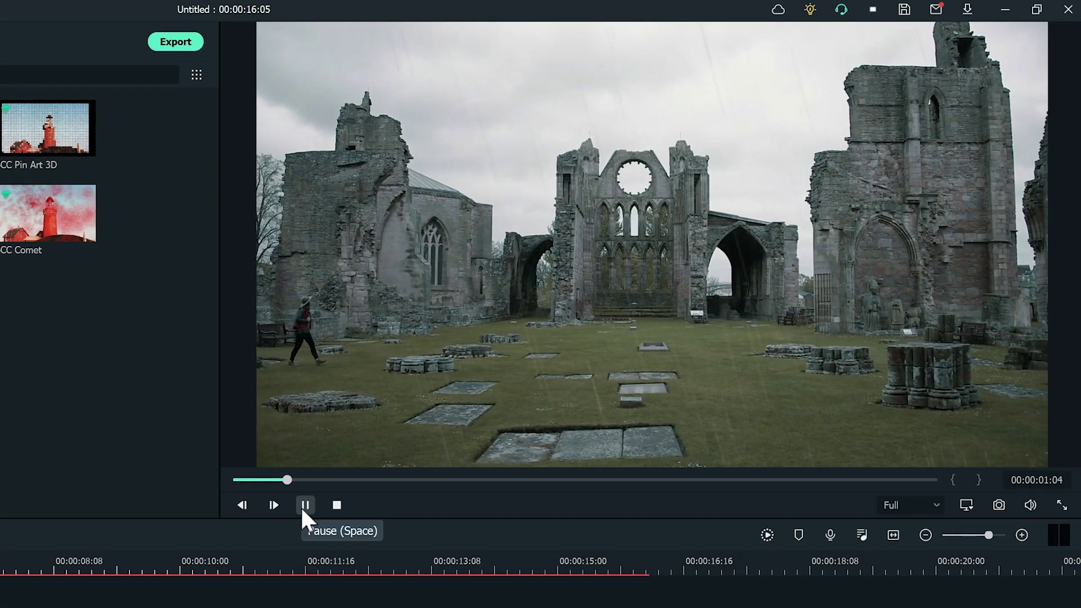
{"action": "left_click", "coordinate": [303, 509]}
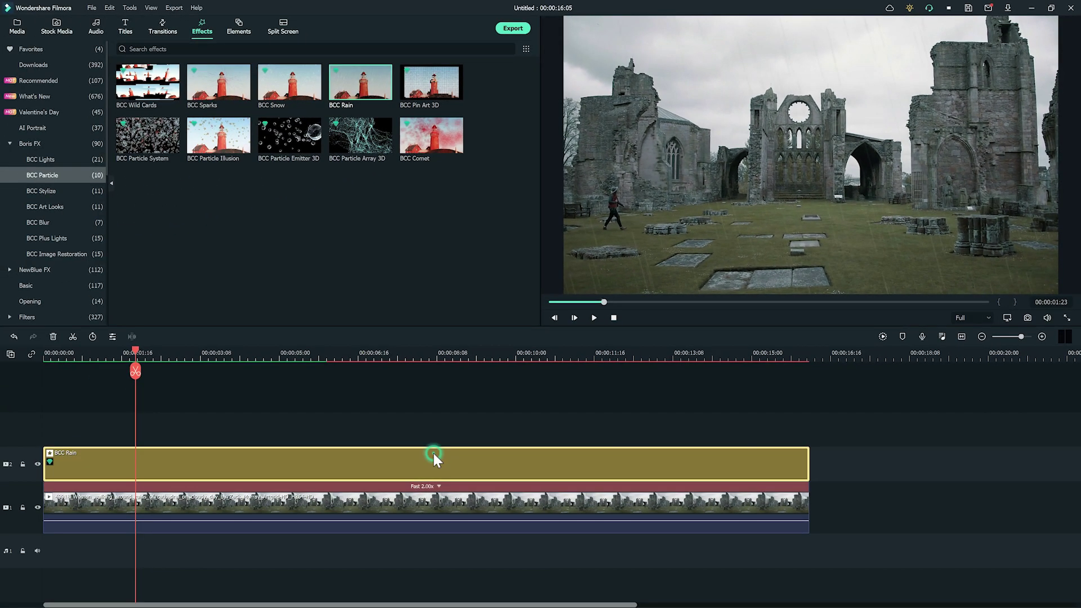
- Set BCC Rain to angle 12.50, speed 240.63, blur 1.51, opacity 32.81, preview, and confirm
{"action": "double_click", "coordinate": [432, 451]}
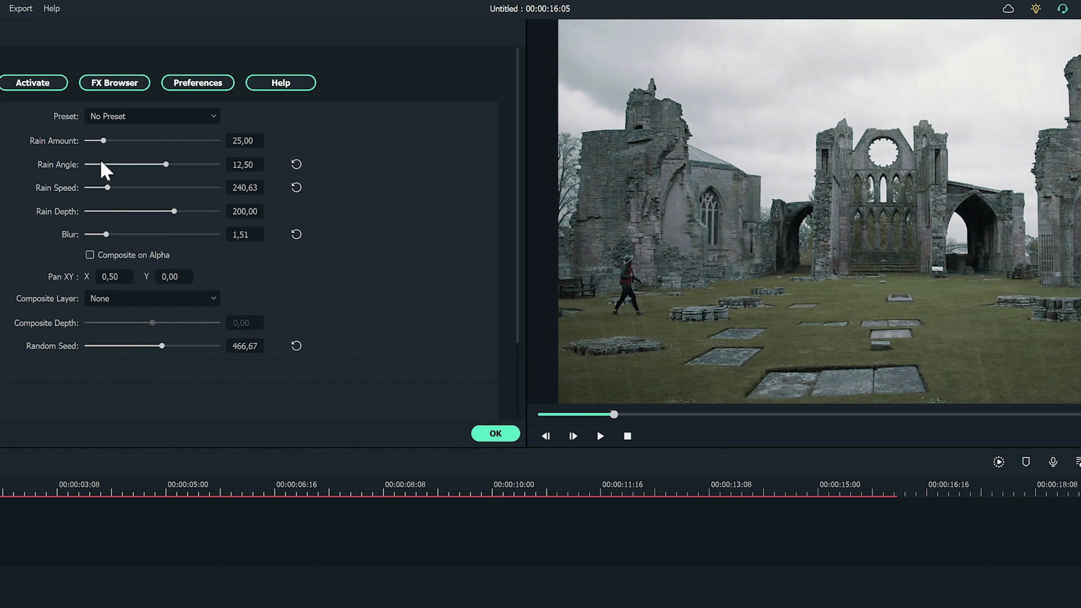
{"action": "scroll", "coordinate": [55, 293], "scroll_direction": "down", "scroll_amount": 2}
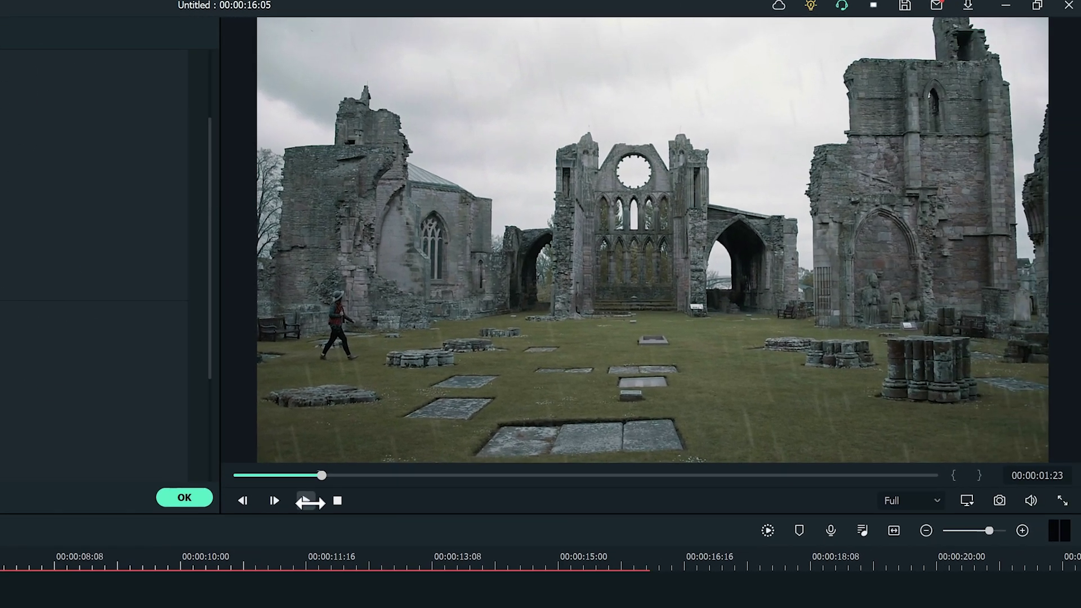
{"action": "left_click", "coordinate": [600, 436]}
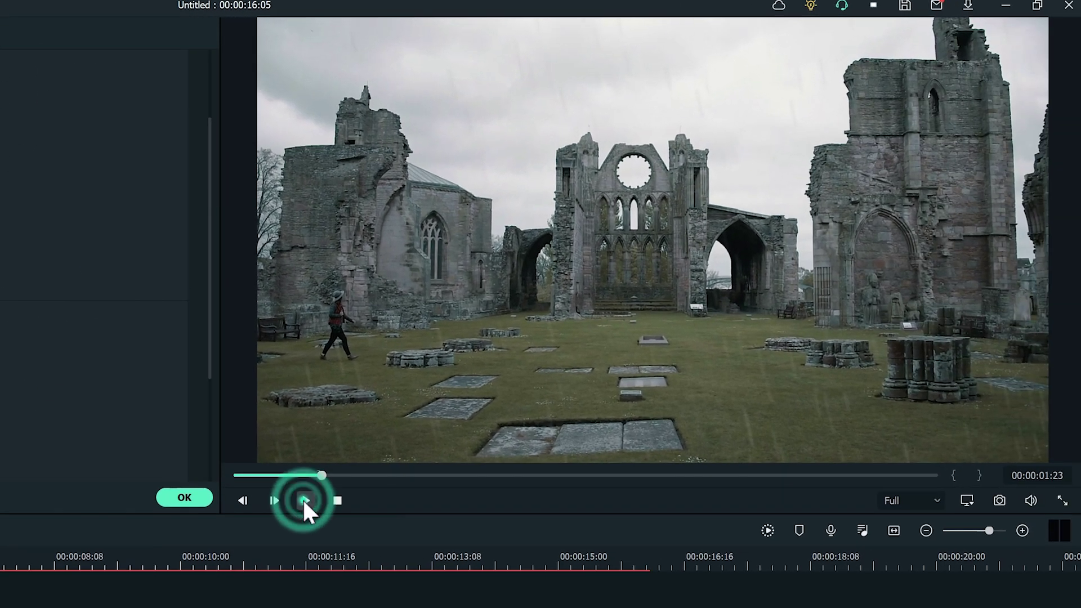
{"action": "left_click", "coordinate": [306, 501]}
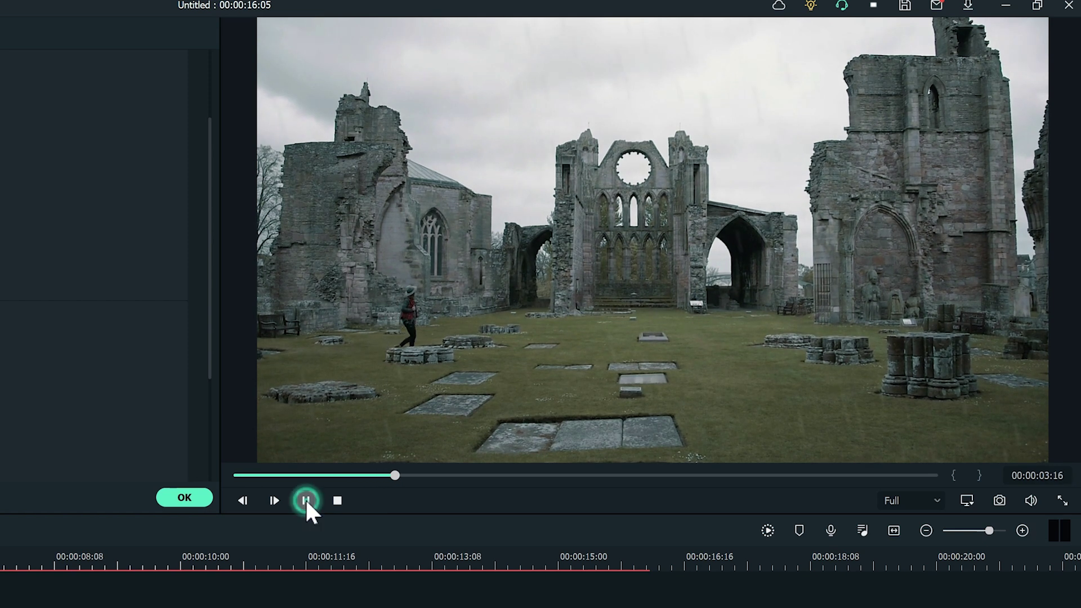
{"action": "left_click", "coordinate": [337, 501]}
{"action": "left_click", "coordinate": [186, 499]}
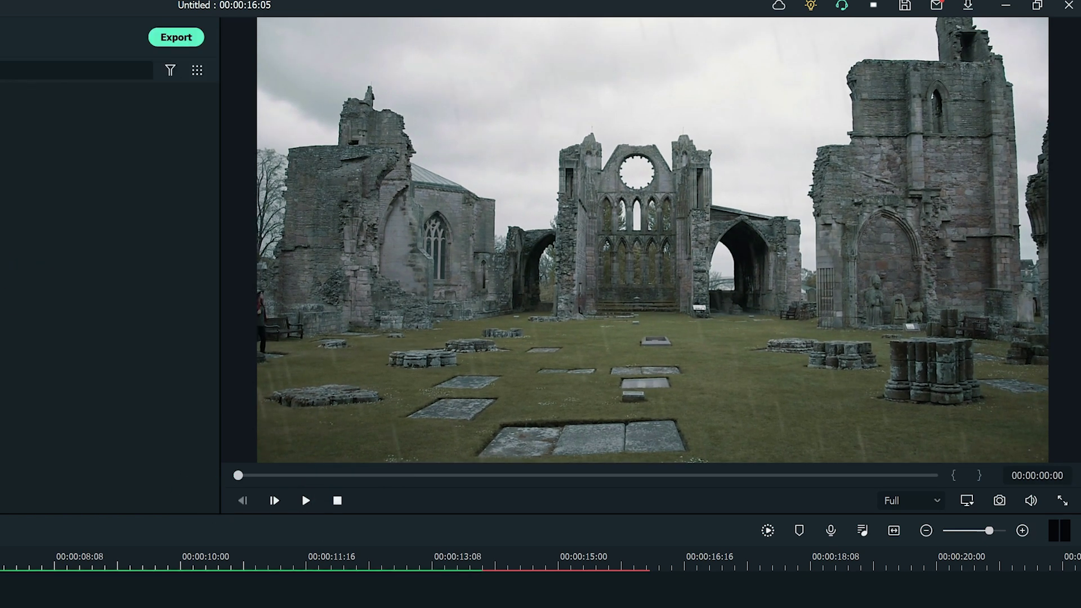
- Add NewBlue Stylizer's Shear Energy on a new track 3, stretched across the full timeline
{"action": "left_click", "coordinate": [310, 28]}
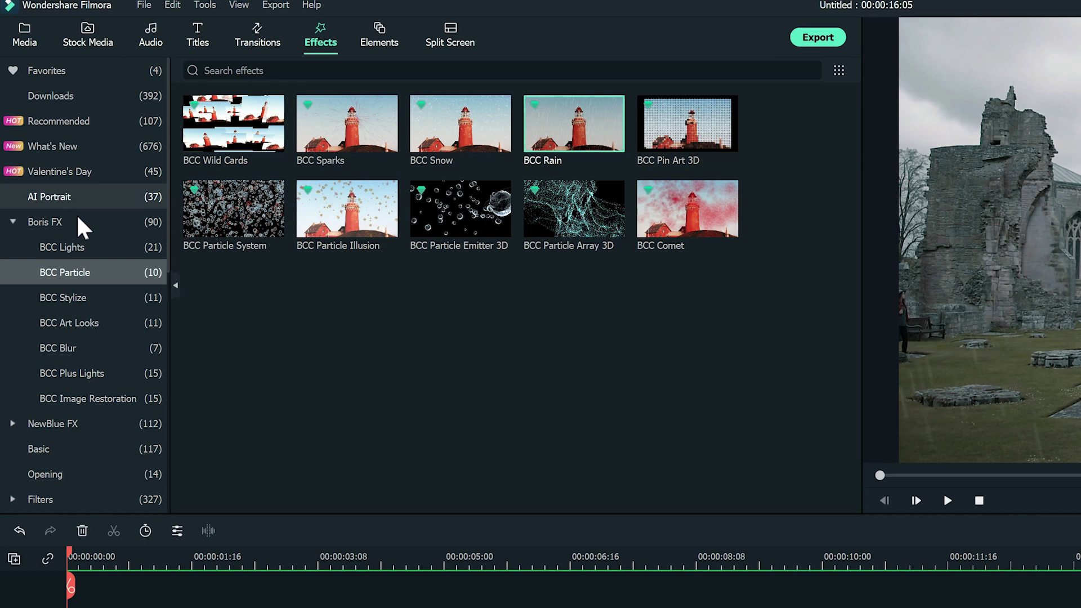
{"action": "left_click", "coordinate": [45, 425]}
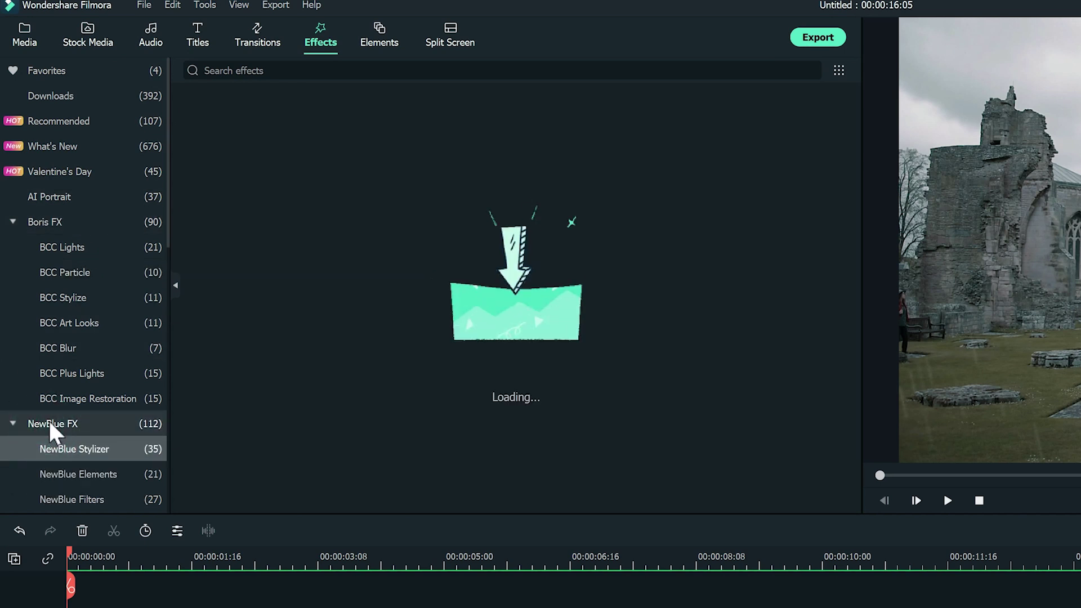
{"action": "scroll", "coordinate": [279, 342], "scroll_direction": "down", "scroll_amount": 3}
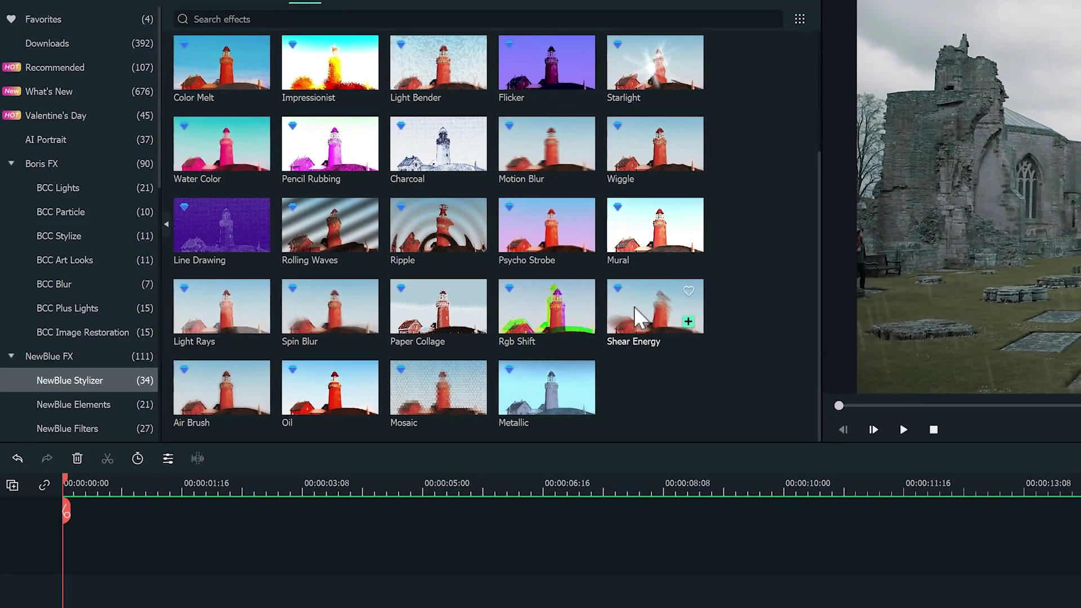
{"action": "left_click_drag", "start_coordinate": [676, 369], "coordinate": [195, 607]}
{"action": "left_click_drag", "start_coordinate": [152, 324], "coordinate": [66, 387]}
{"action": "left_click_drag", "start_coordinate": [366, 389], "coordinate": [1071, 409]}
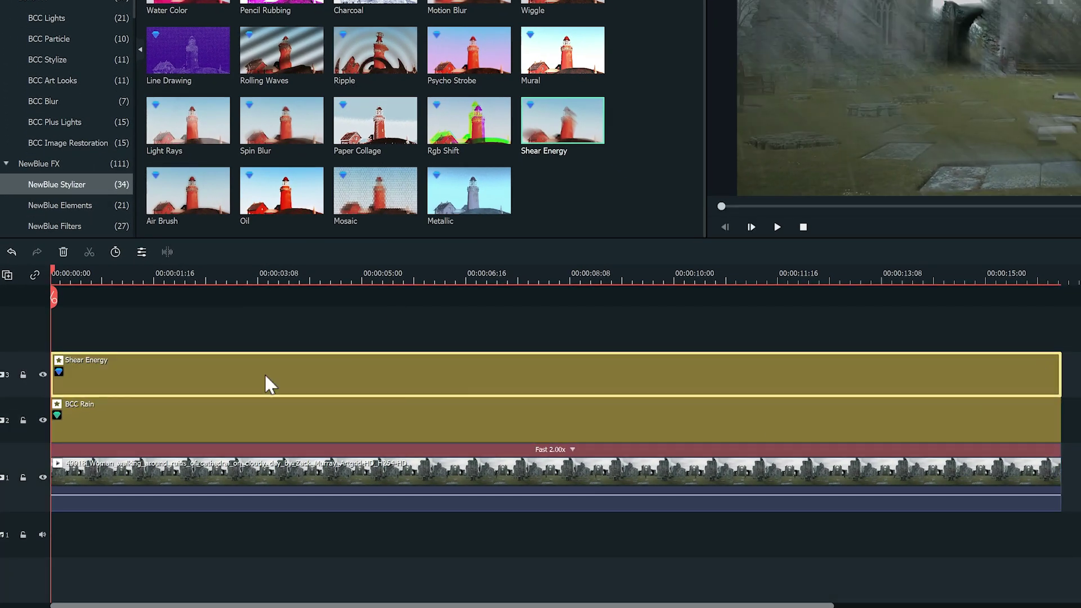
- Apply the Vacuumed Up preset to Shear Energy and lower Blend to 34.38
{"action": "double_click", "coordinate": [265, 376]}
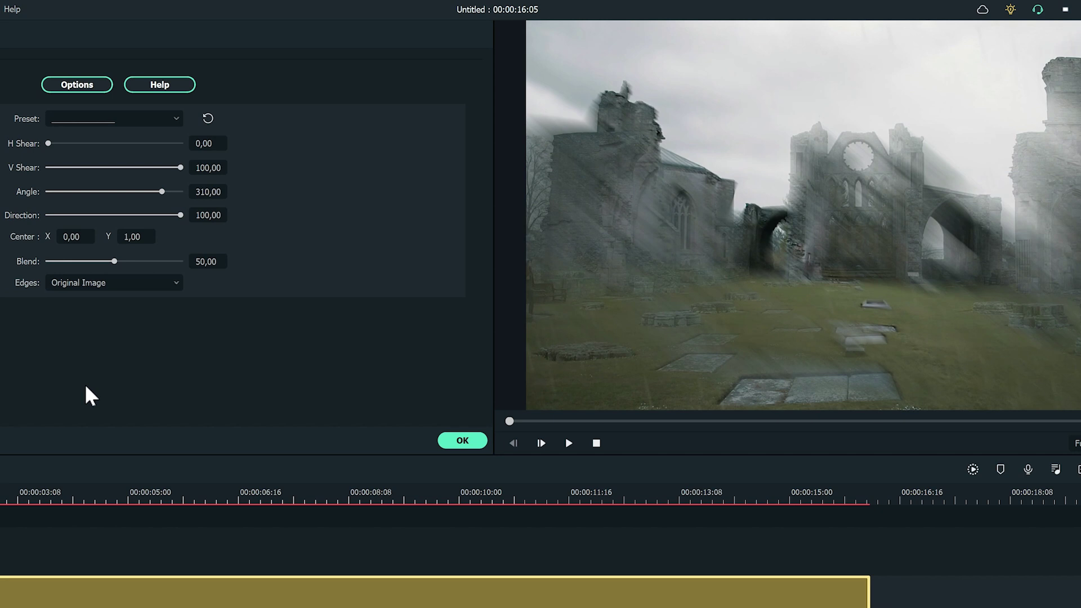
{"action": "left_click", "coordinate": [127, 116]}
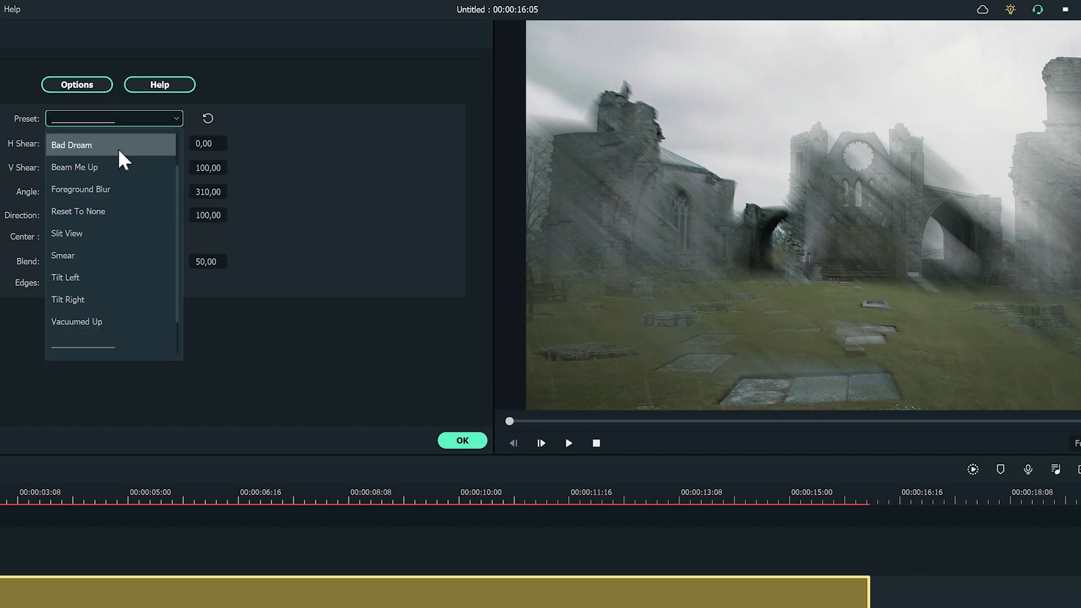
{"action": "left_click", "coordinate": [84, 322]}
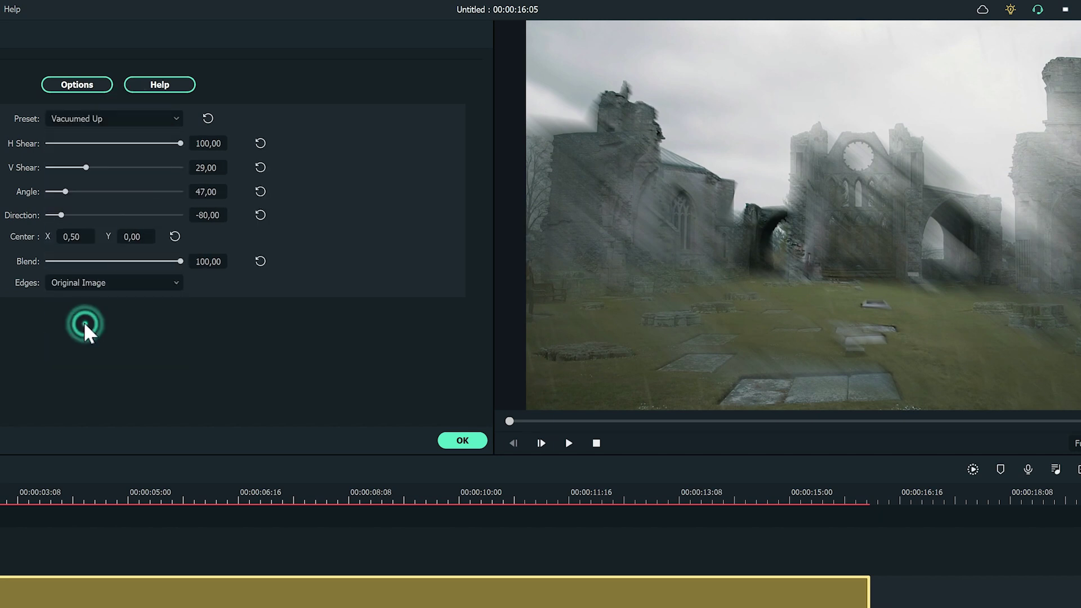
{"action": "left_click", "coordinate": [181, 261]}
{"action": "left_click_drag", "start_coordinate": [174, 261], "coordinate": [94, 261]}
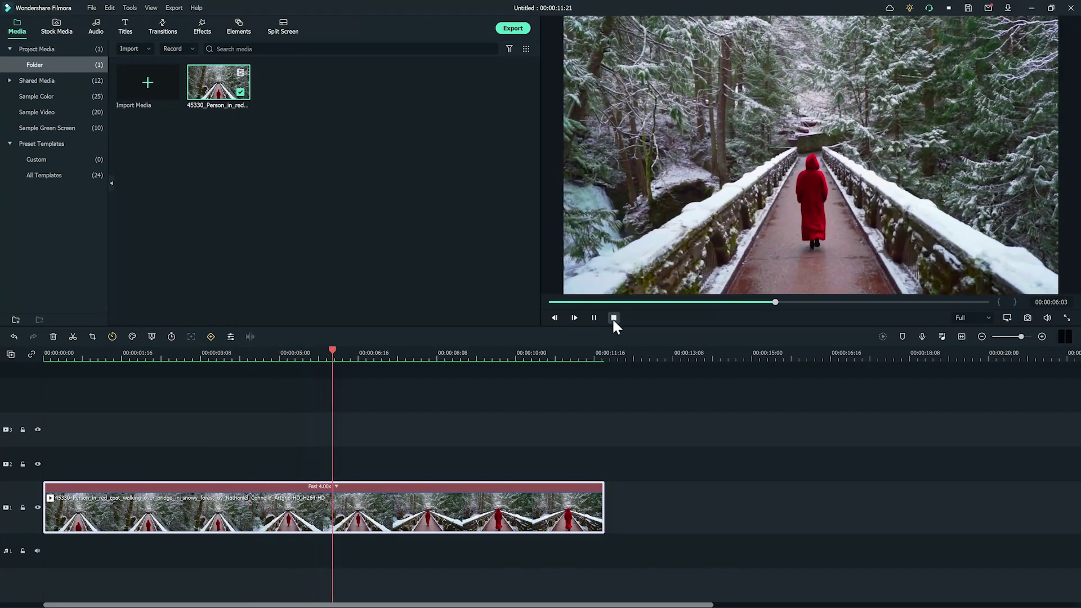
- Add BCC Snow from Boris FX > BCC Particle above the bridge clip, extended to its end
{"action": "left_click", "coordinate": [614, 318]}
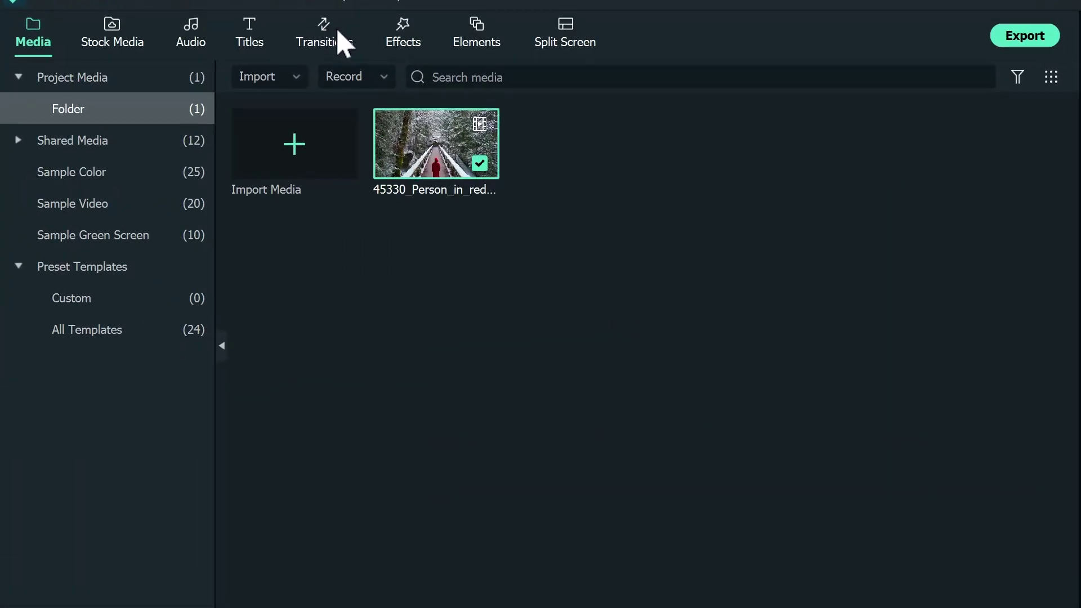
{"action": "left_click", "coordinate": [400, 40]}
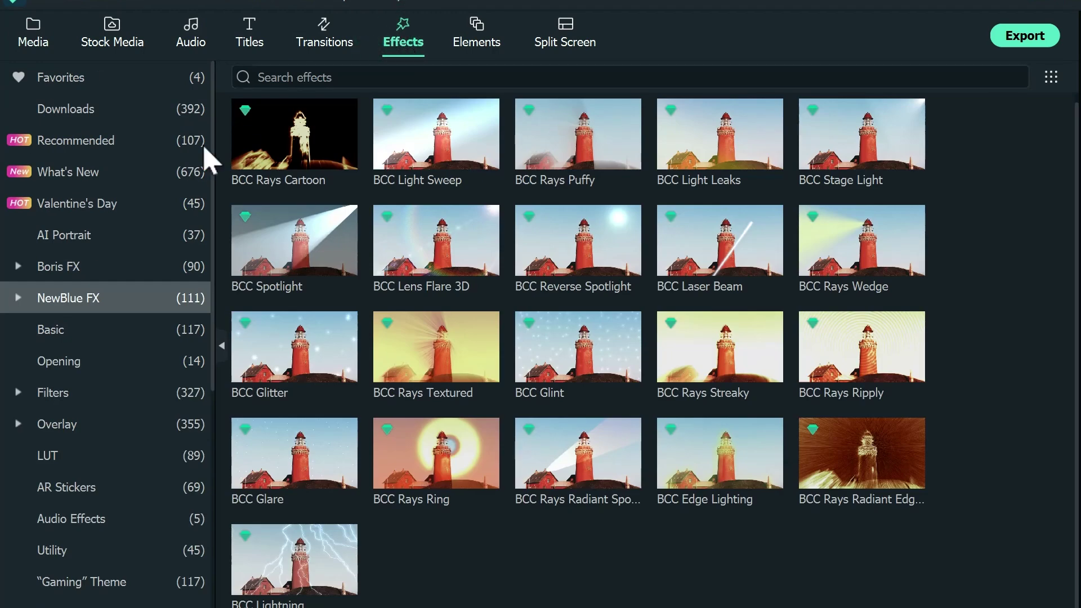
{"action": "left_click", "coordinate": [73, 265]}
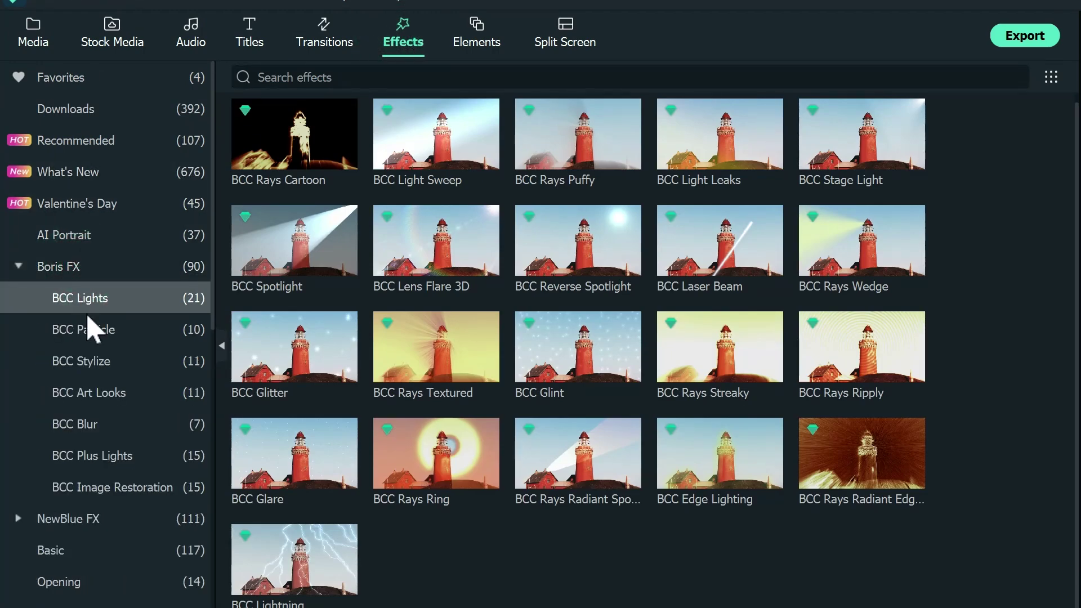
{"action": "left_click", "coordinate": [87, 332]}
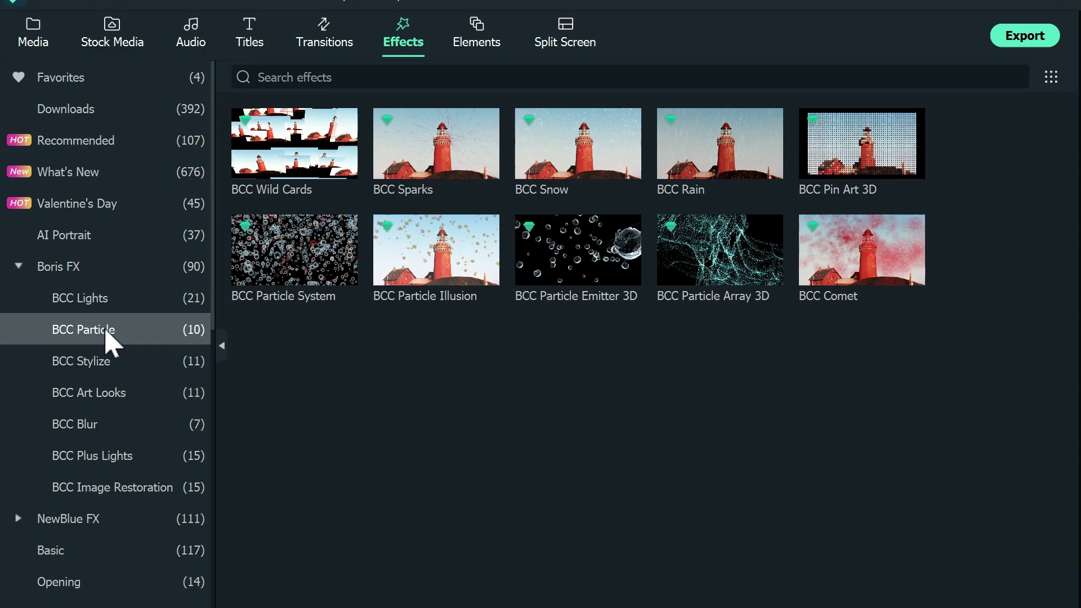
{"action": "left_click_drag", "start_coordinate": [577, 145], "coordinate": [46, 478]}
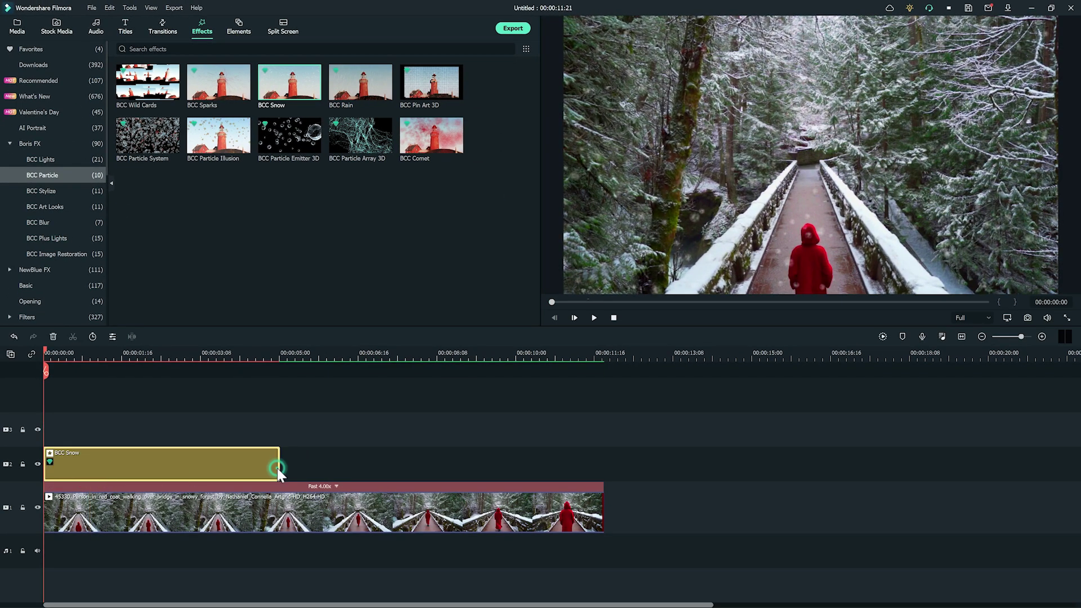
{"action": "left_click_drag", "start_coordinate": [275, 466], "coordinate": [604, 462]}
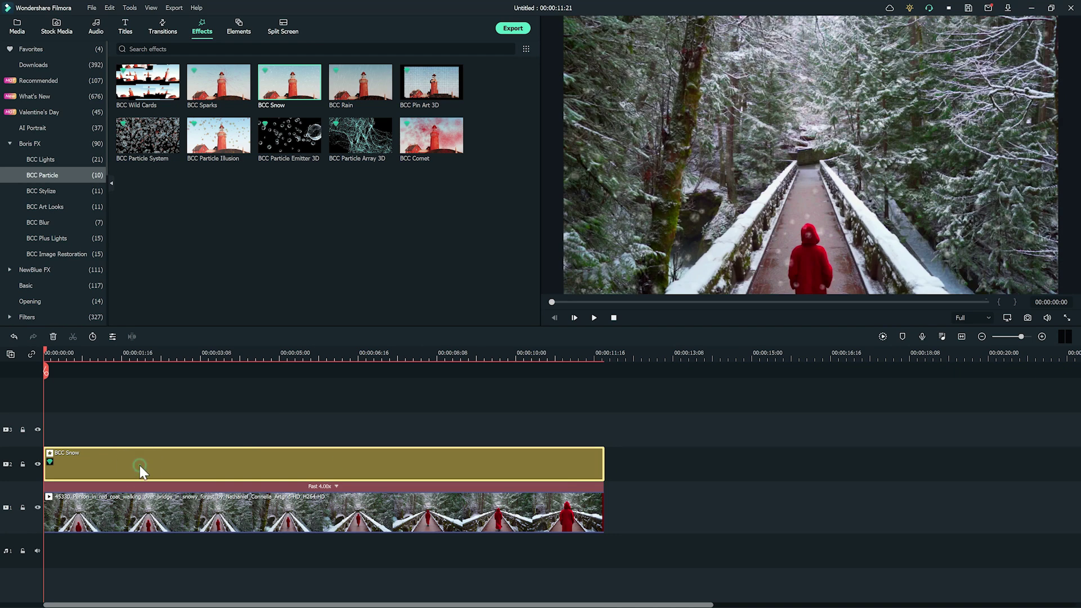
- In BCC Snow settings, reduce flake Size to 2,08 and adjust the Snow Amount
{"action": "double_click", "coordinate": [141, 471]}
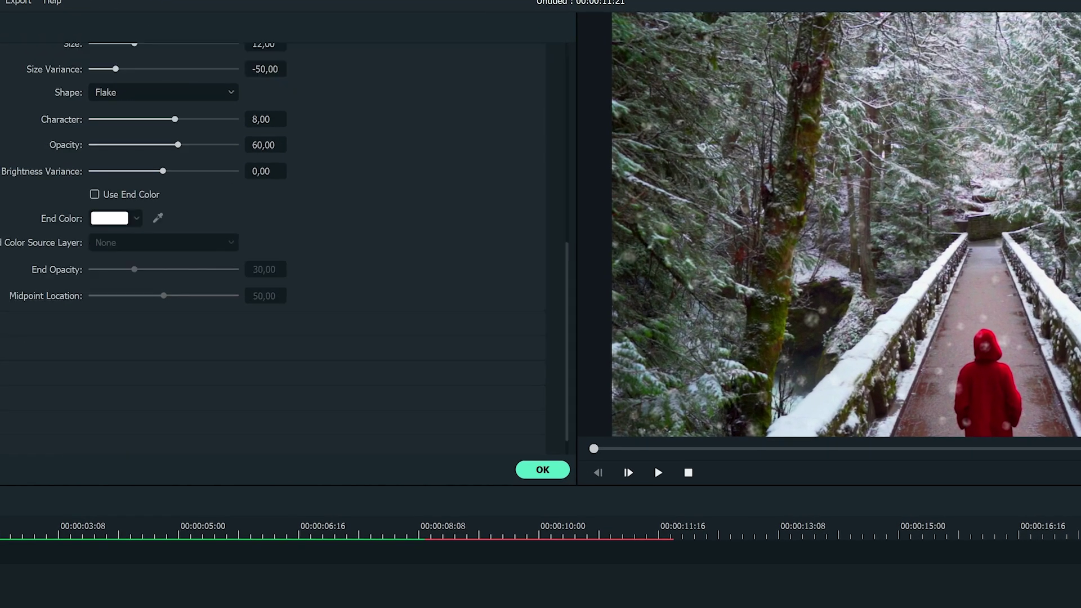
{"action": "scroll", "coordinate": [45, 341], "scroll_direction": "up", "scroll_amount": 7}
{"action": "scroll", "coordinate": [541, 276], "scroll_direction": "down", "scroll_amount": 5}
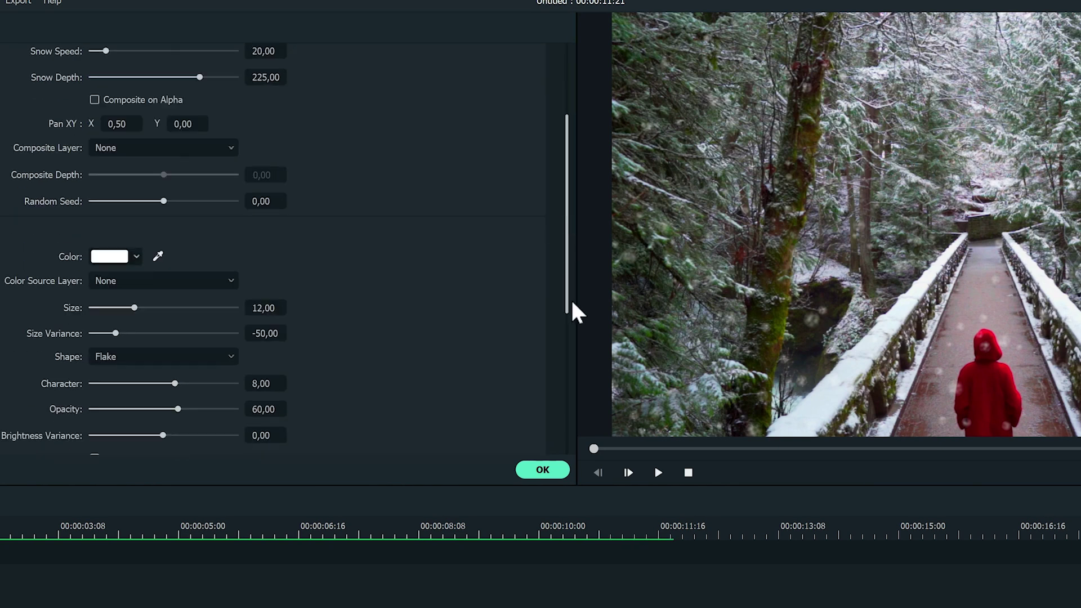
{"action": "left_click_drag", "start_coordinate": [134, 267], "coordinate": [98, 279]}
{"action": "scroll", "coordinate": [102, 225], "scroll_direction": "up", "scroll_amount": 5}
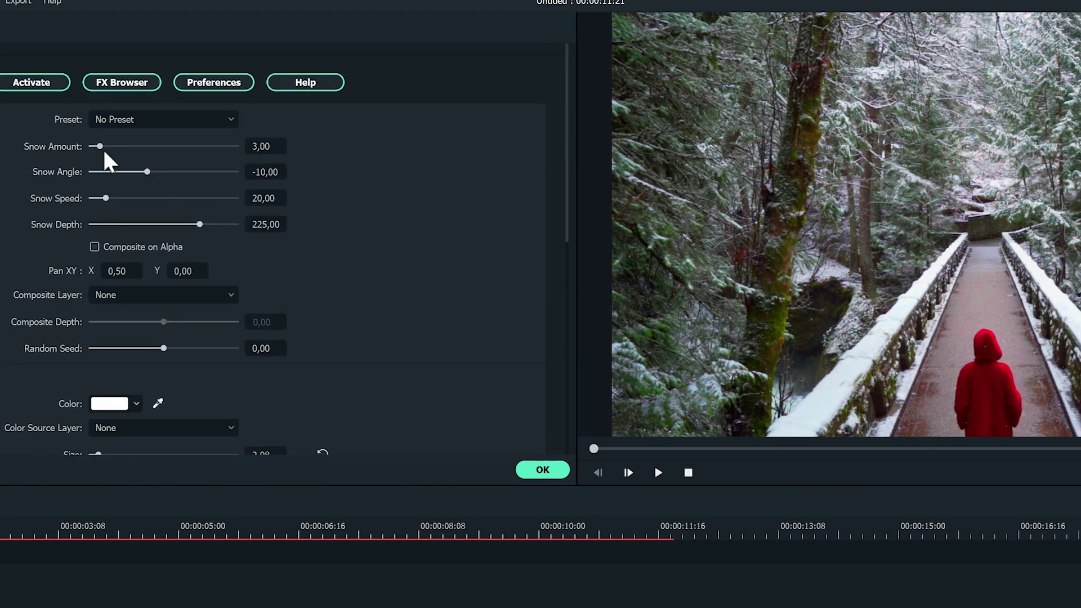
{"action": "left_click_drag", "start_coordinate": [104, 148], "coordinate": [117, 147]}
{"action": "scroll", "coordinate": [271, 254], "scroll_direction": "down", "scroll_amount": 8}
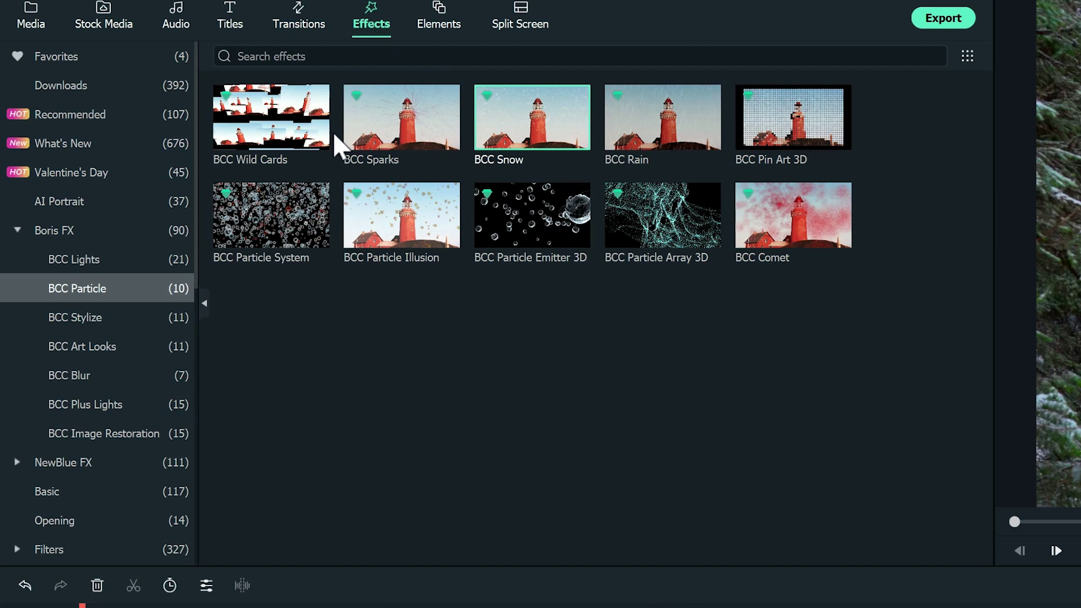
- Place NewBlue Filters' Selective Color on track 3 above BCC Snow, spanning the whole bridge clip
{"action": "left_click", "coordinate": [63, 463]}
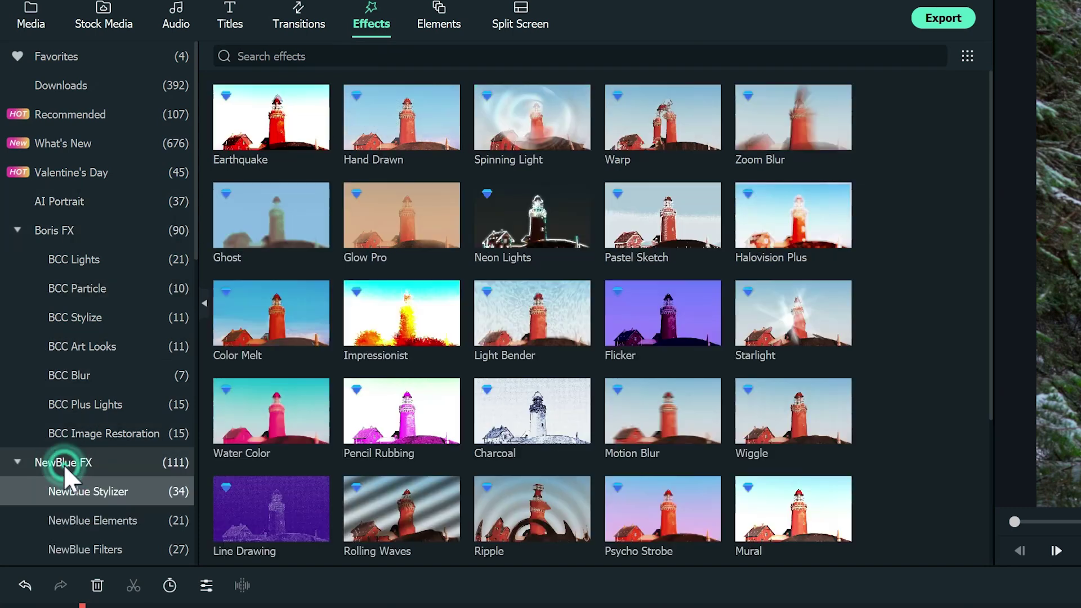
{"action": "scroll", "coordinate": [67, 461], "scroll_direction": "down", "scroll_amount": 3}
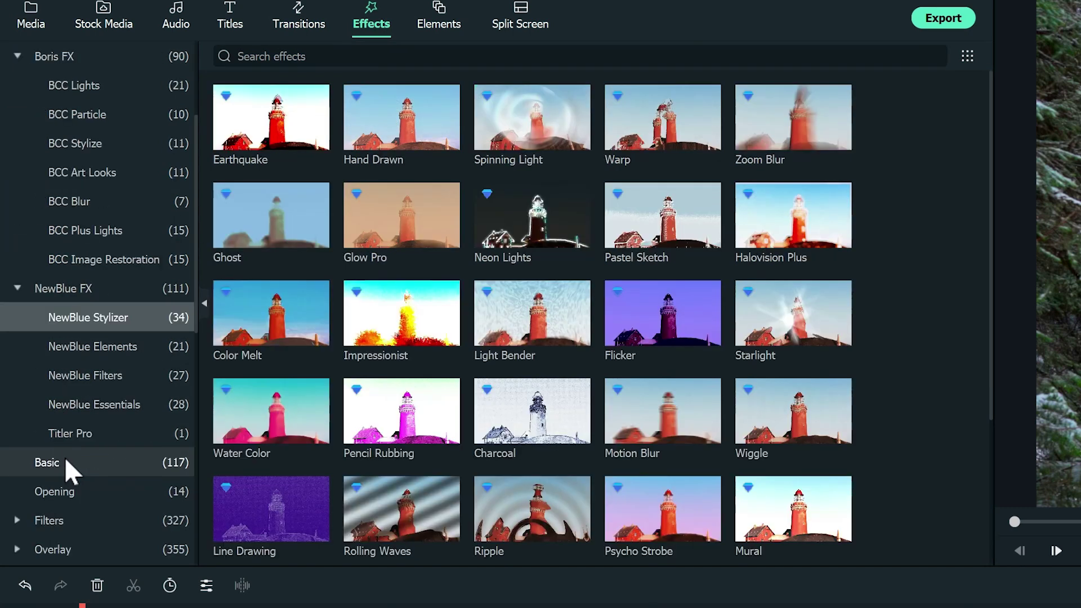
{"action": "left_click", "coordinate": [103, 379]}
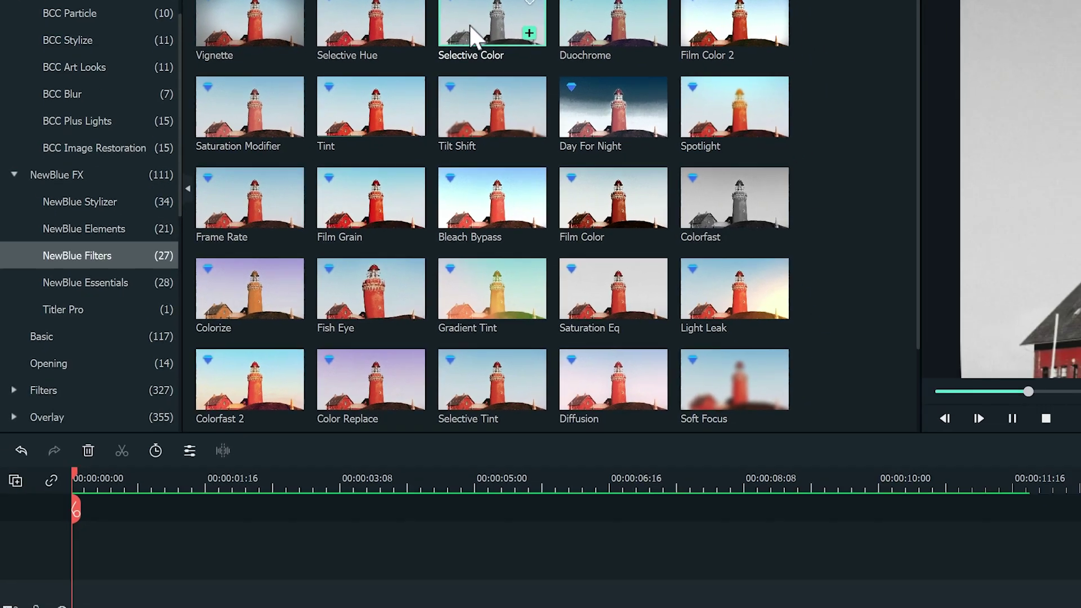
{"action": "left_click_drag", "start_coordinate": [524, 124], "coordinate": [69, 426]}
{"action": "left_click_drag", "start_coordinate": [422, 419], "coordinate": [925, 420]}
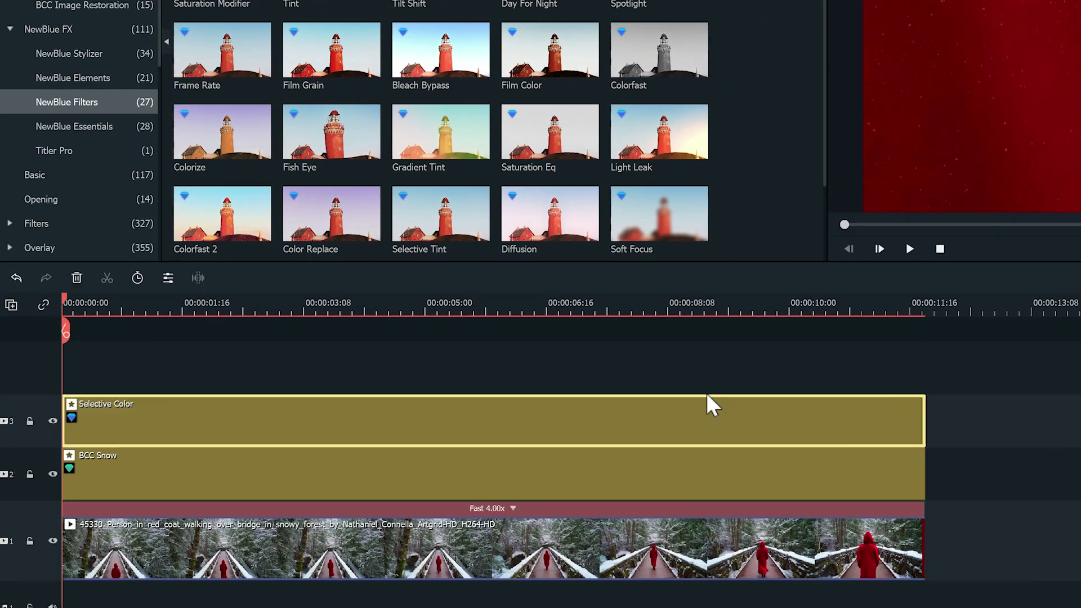
- Keep only the red coat in colour: sample red tint, Range 19,27, Soften 62,50, then review playback
{"action": "double_click", "coordinate": [98, 408]}
{"action": "left_click", "coordinate": [62, 119]}
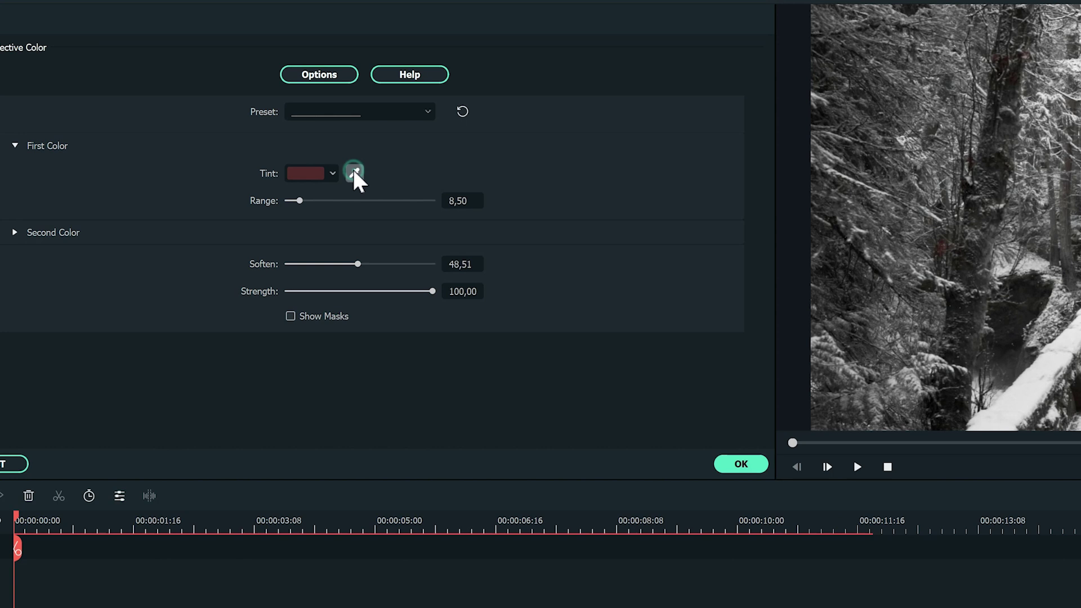
{"action": "left_click", "coordinate": [355, 174]}
{"action": "left_click", "coordinate": [1073, 366]}
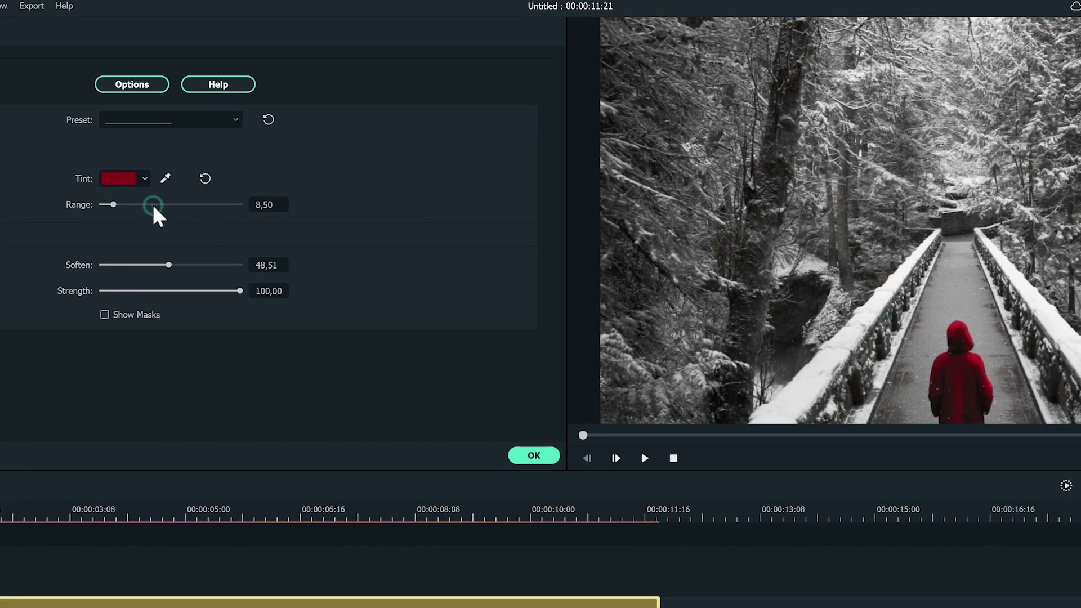
{"action": "left_click_drag", "start_coordinate": [154, 208], "coordinate": [133, 205]}
{"action": "left_click_drag", "start_coordinate": [169, 264], "coordinate": [196, 264]}
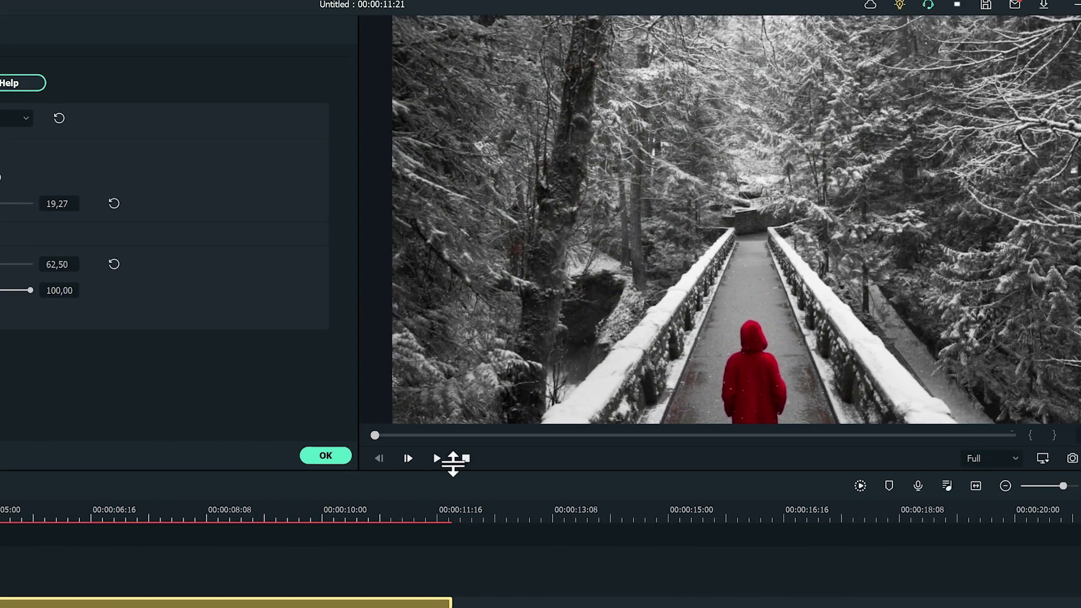
{"action": "left_click", "coordinate": [441, 458]}
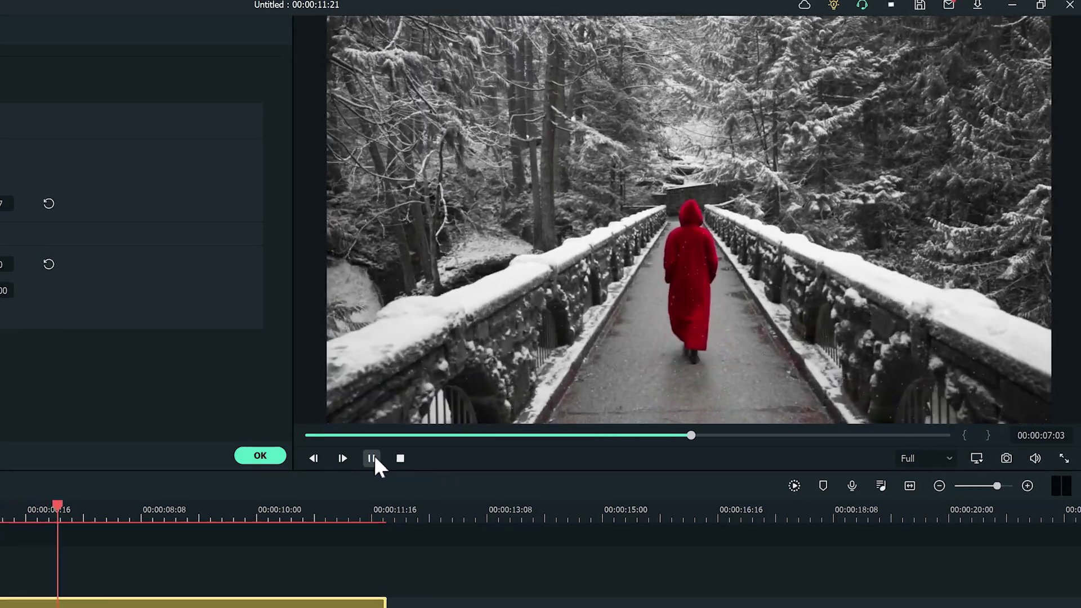
{"action": "left_click", "coordinate": [373, 456]}
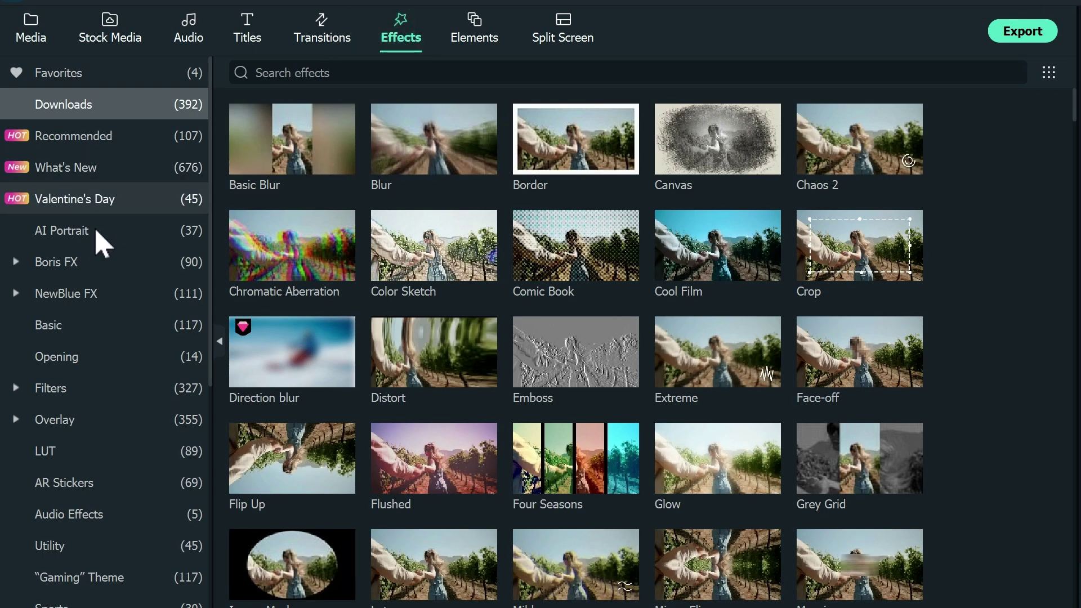
- Add BCC Plus Light from Boris FX > BCC Plus Lights across the entire dark room clip
{"action": "left_click", "coordinate": [87, 262]}
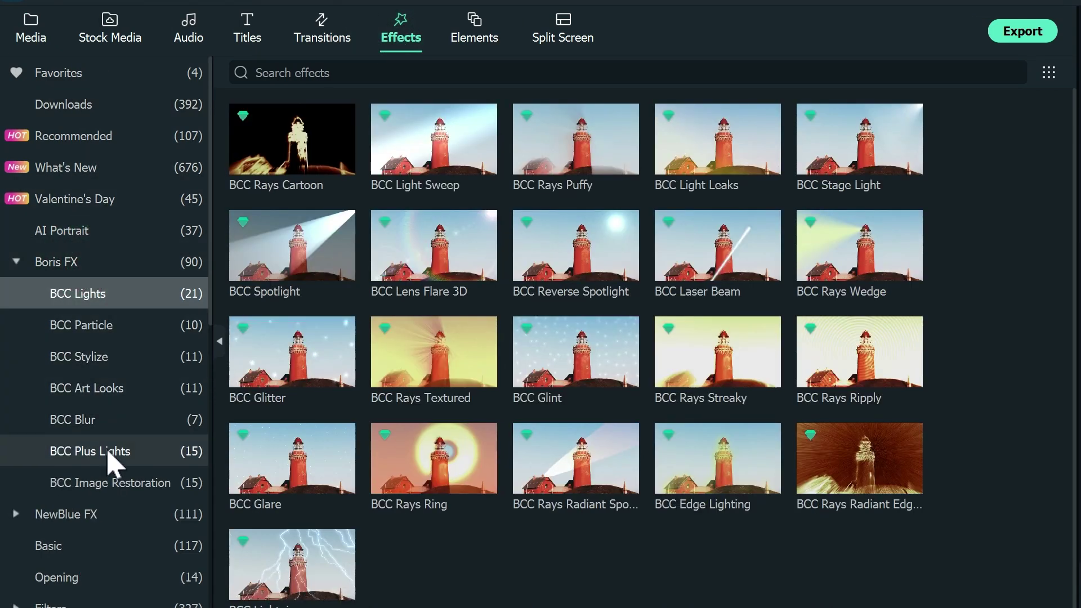
{"action": "left_click", "coordinate": [108, 451]}
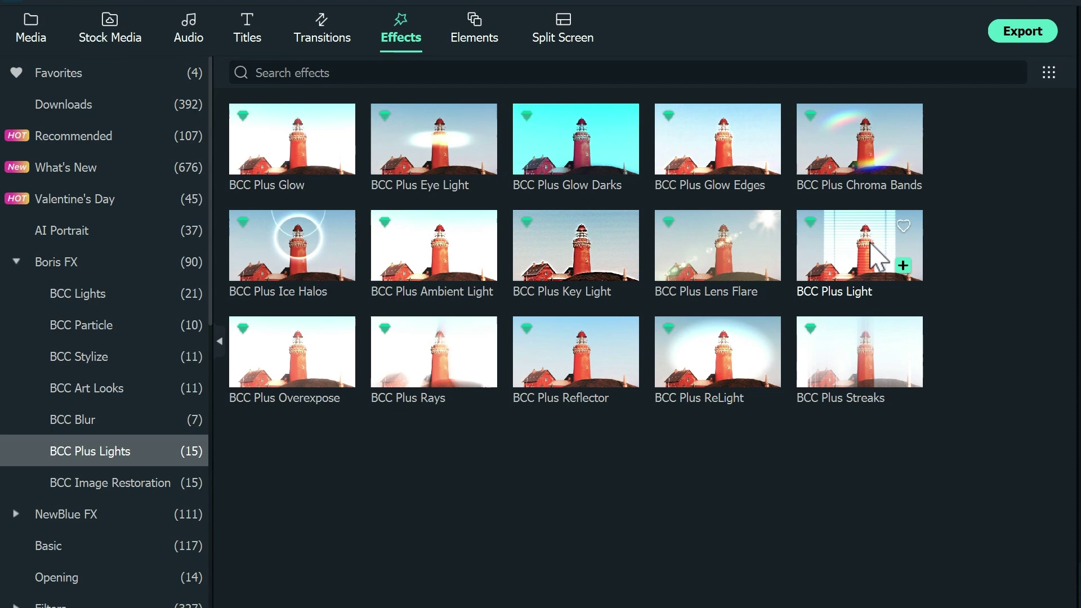
{"action": "left_click_drag", "start_coordinate": [879, 256], "coordinate": [62, 411]}
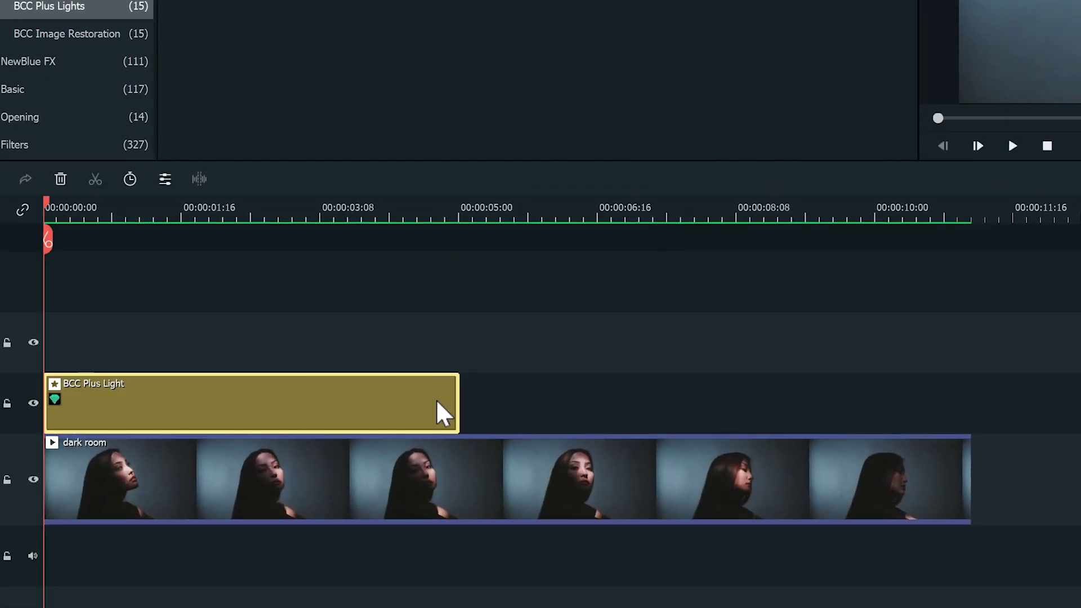
{"action": "left_click_drag", "start_coordinate": [457, 411], "coordinate": [973, 403]}
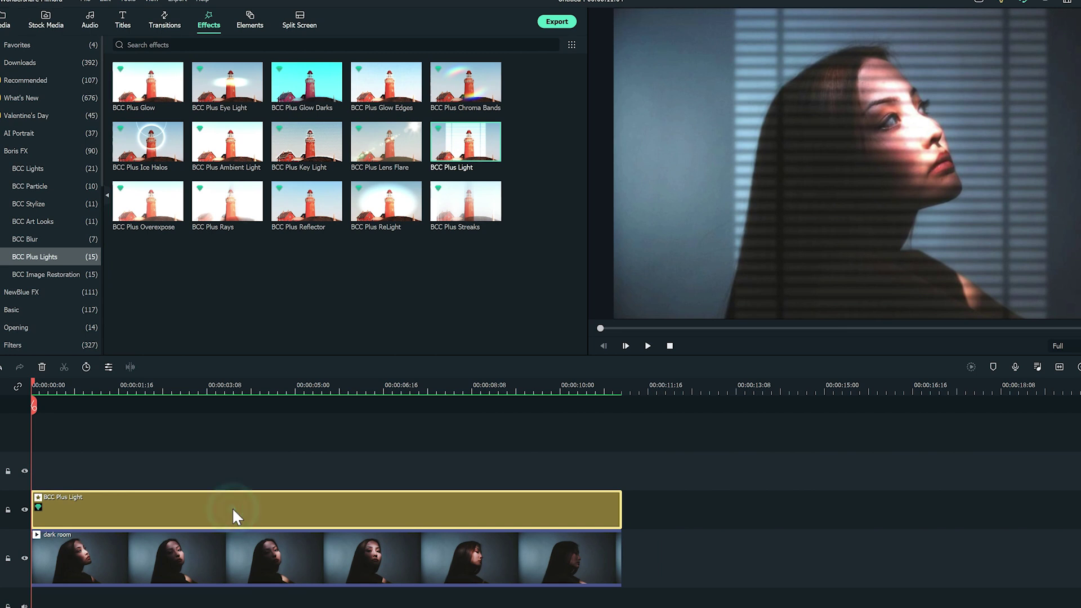
- Soften and shift the blind light: raise Blur X, Anchor X -47,92, Shear X 7,29, Shear Y -9,90
{"action": "double_click", "coordinate": [232, 510]}
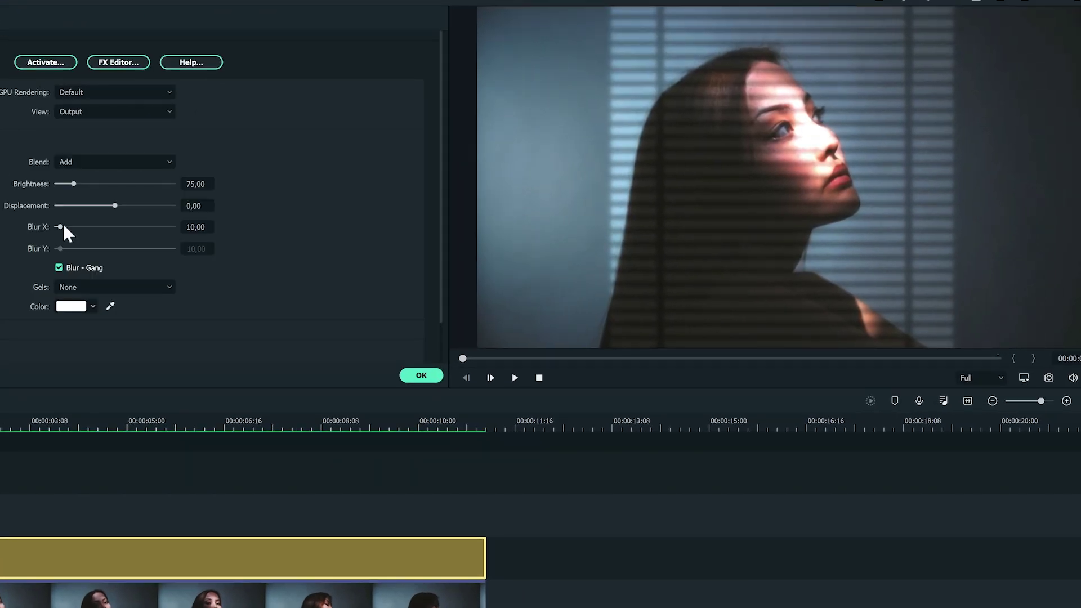
{"action": "left_click_drag", "start_coordinate": [61, 227], "coordinate": [176, 206]}
{"action": "scroll", "coordinate": [177, 202], "scroll_direction": "down", "scroll_amount": 1}
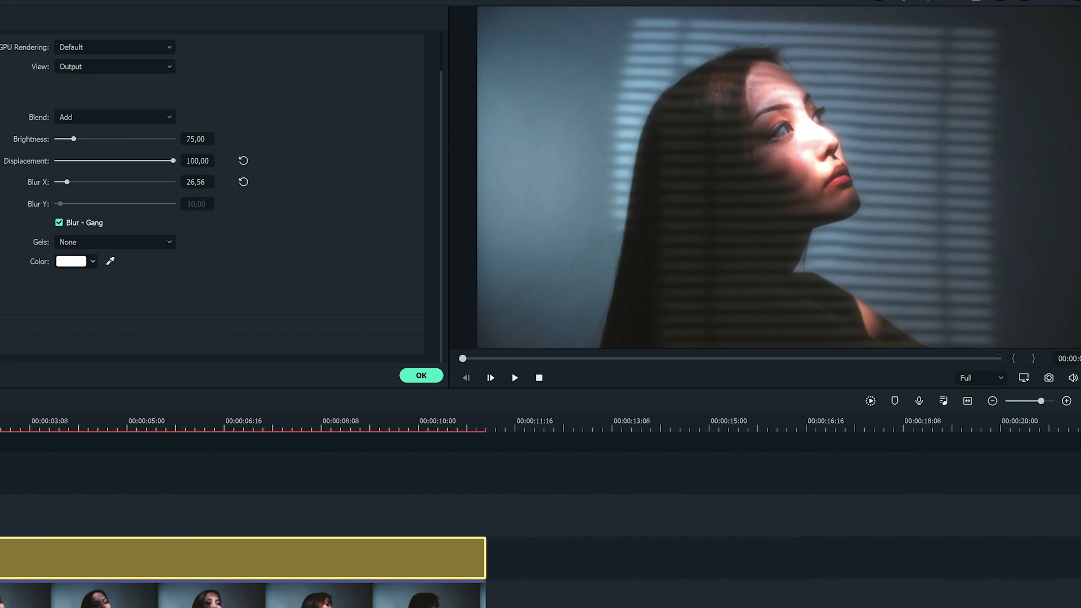
{"action": "scroll", "coordinate": [214, 191], "scroll_direction": "down", "scroll_amount": 3}
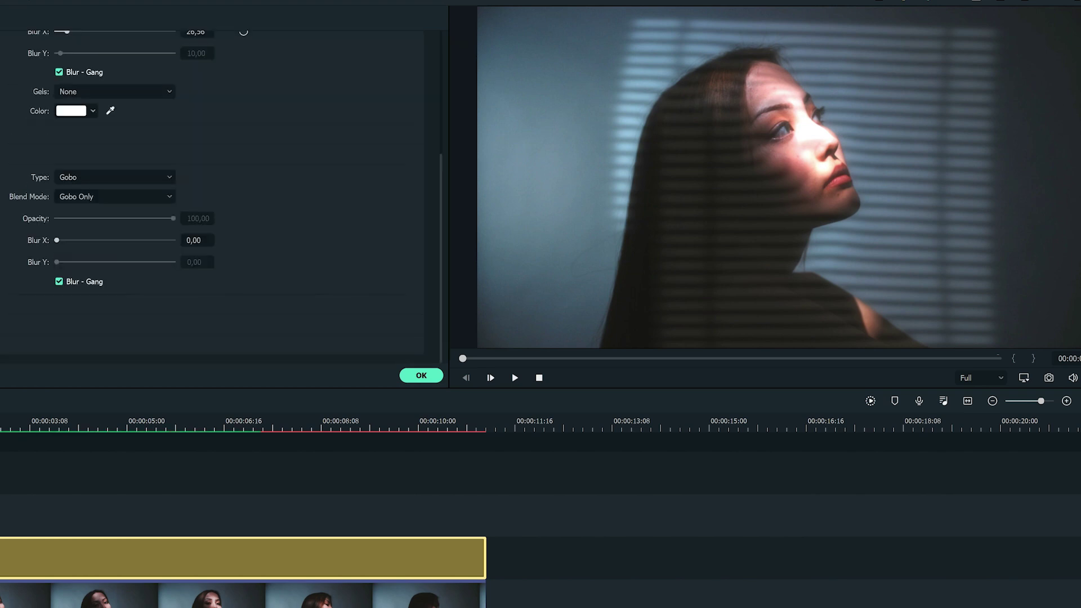
{"action": "scroll", "coordinate": [20, 222], "scroll_direction": "down", "scroll_amount": 3}
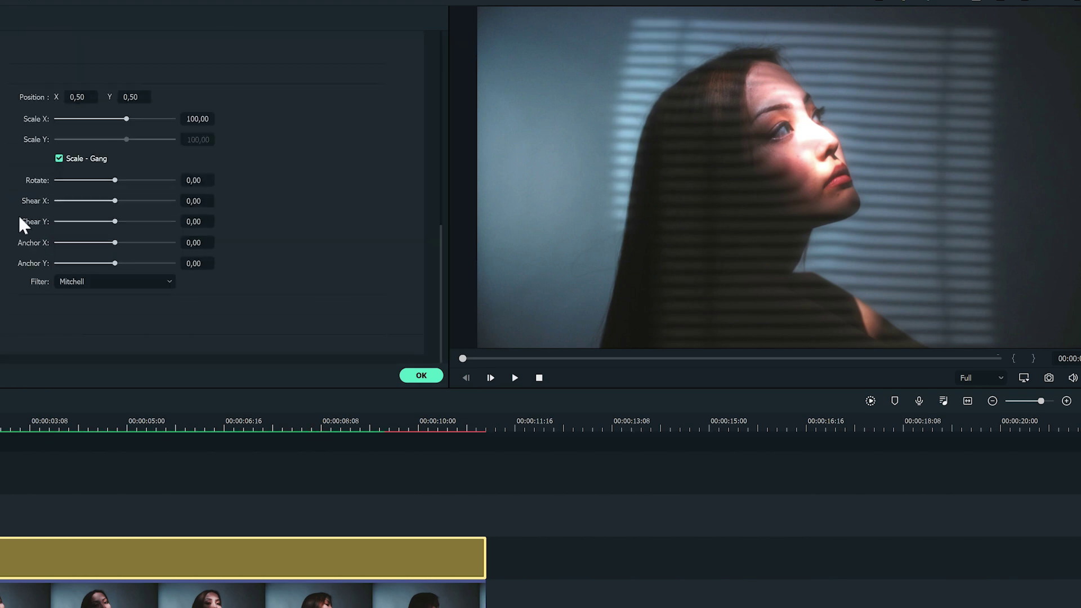
{"action": "left_click_drag", "start_coordinate": [126, 119], "coordinate": [126, 120]}
{"action": "left_click_drag", "start_coordinate": [115, 242], "coordinate": [124, 197]}
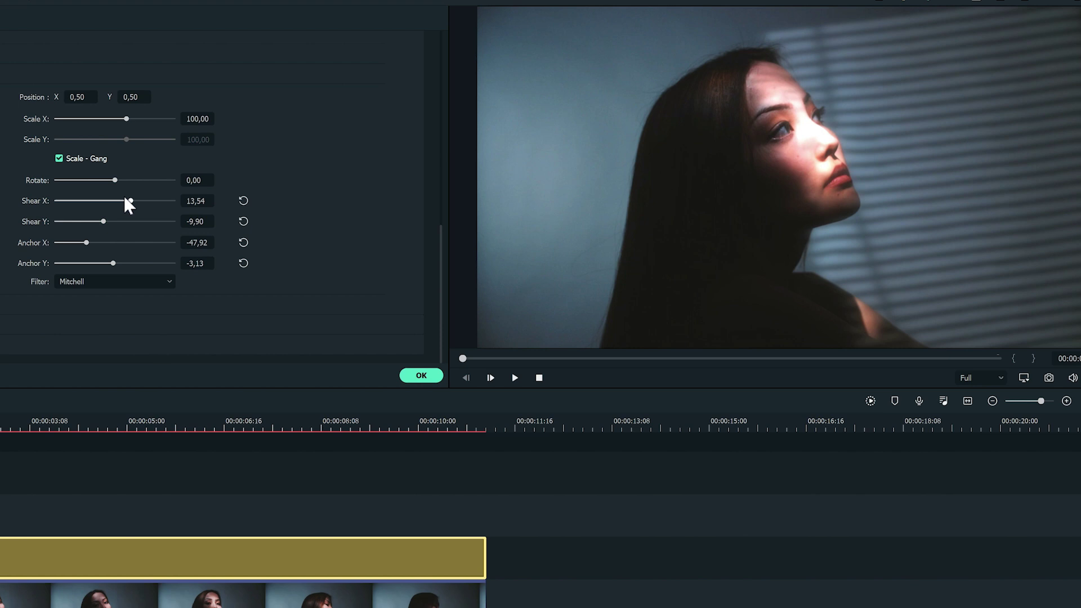
{"action": "left_click", "coordinate": [421, 375]}
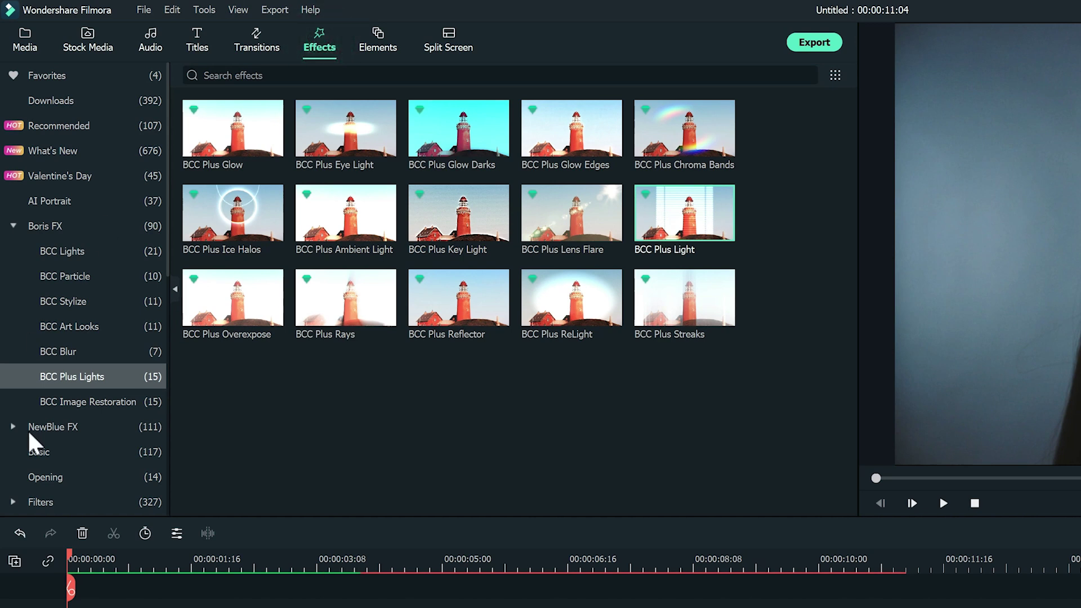
- Add NewBlue Filters' Light Leak on track 3 across the dark room clip and open its settings
{"action": "left_click", "coordinate": [33, 426]}
{"action": "left_click", "coordinate": [65, 426]}
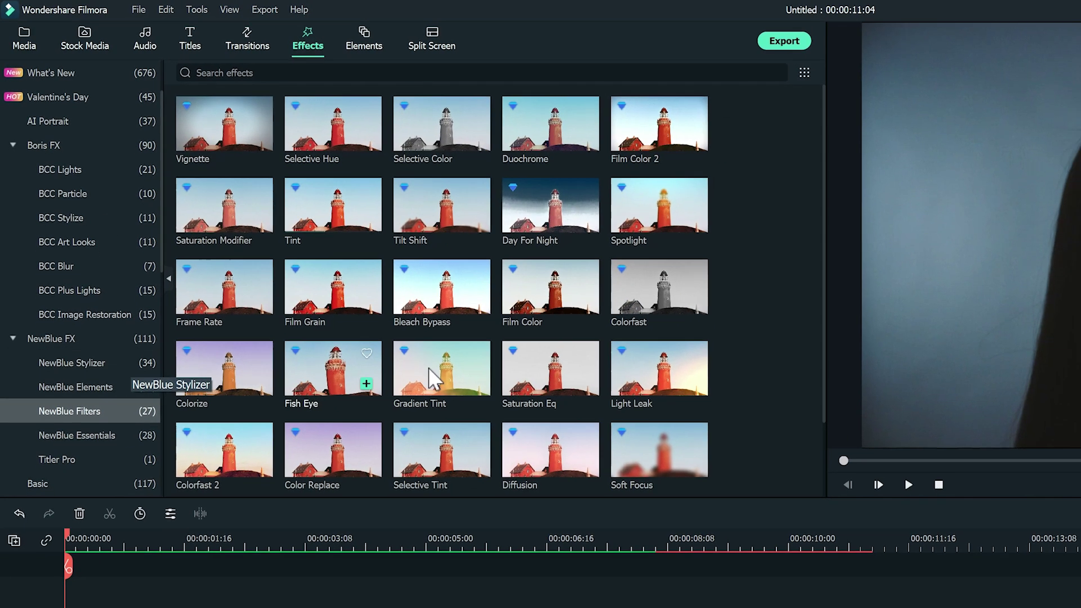
{"action": "left_click_drag", "start_coordinate": [684, 383], "coordinate": [87, 607]}
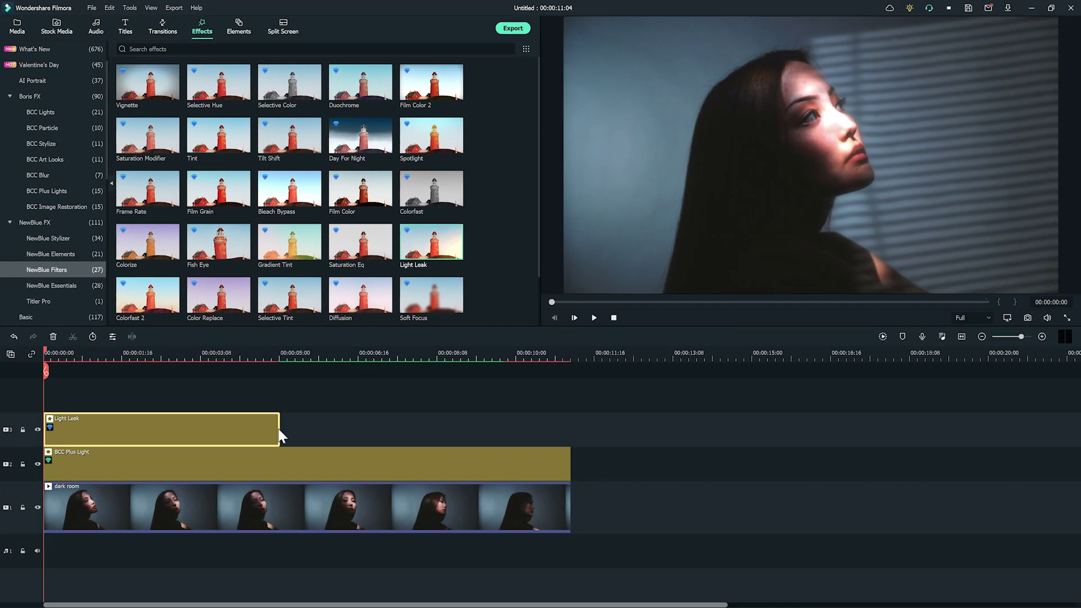
{"action": "left_click_drag", "start_coordinate": [280, 437], "coordinate": [570, 445]}
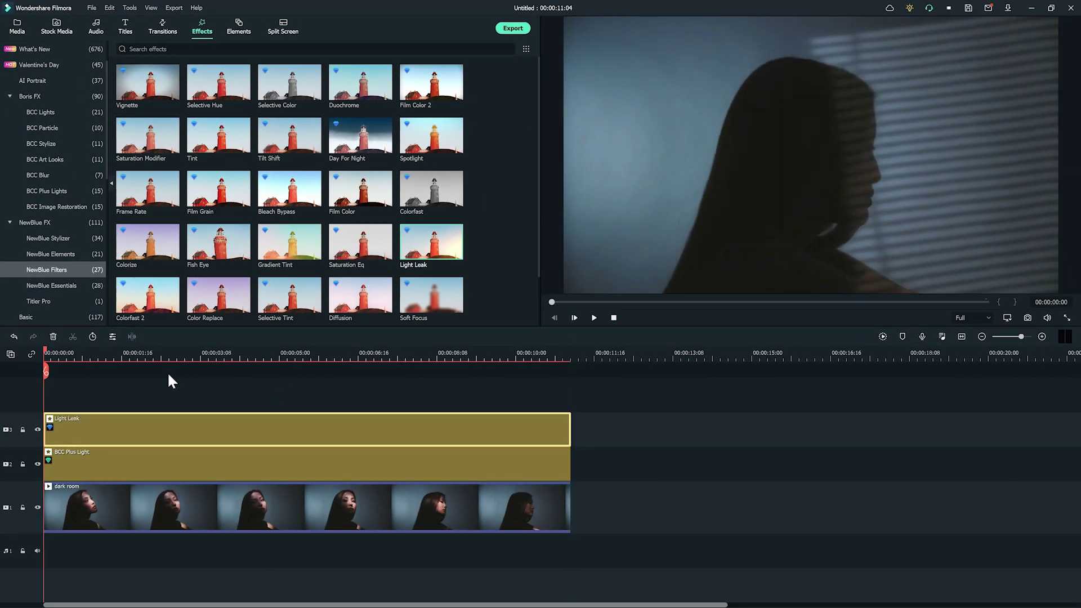
{"action": "left_click", "coordinate": [134, 422]}
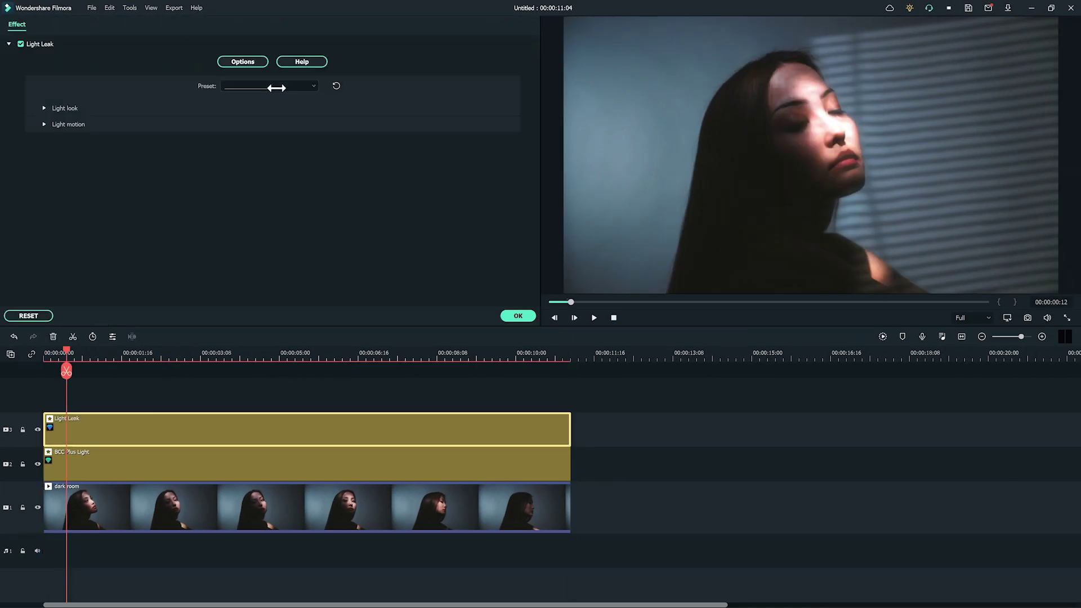
- Try the Ice Fall and Passing warmth Light Leak presets, then settle on Pink Light
{"action": "left_click", "coordinate": [272, 85]}
{"action": "left_click", "coordinate": [263, 106]}
{"action": "left_click", "coordinate": [282, 88]}
{"action": "left_click", "coordinate": [269, 118]}
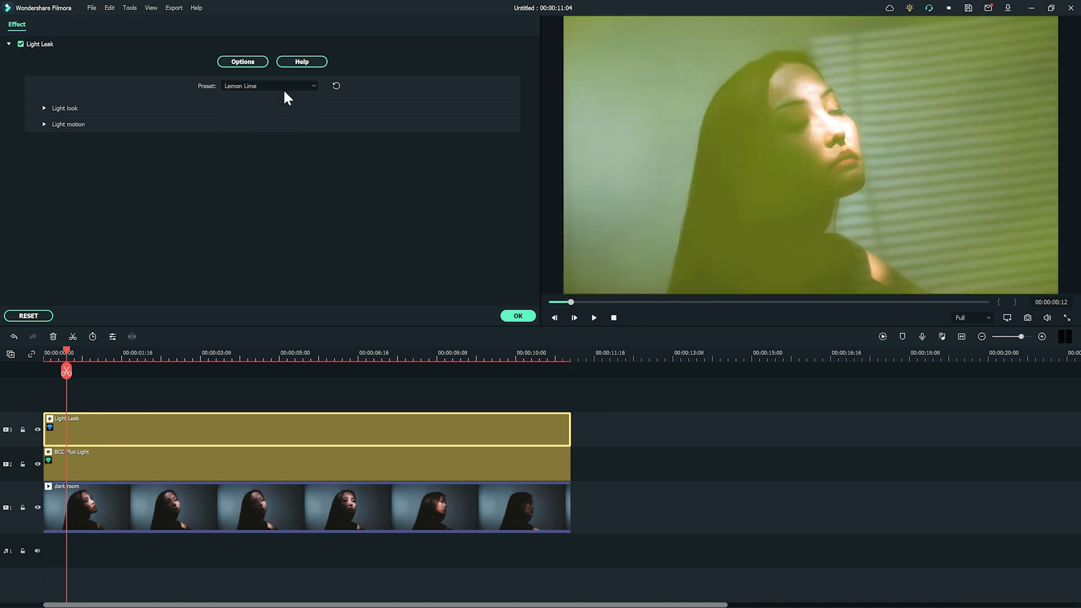
{"action": "left_click", "coordinate": [283, 88]}
{"action": "left_click", "coordinate": [268, 134]}
{"action": "left_click", "coordinate": [283, 87]}
{"action": "left_click", "coordinate": [279, 127]}
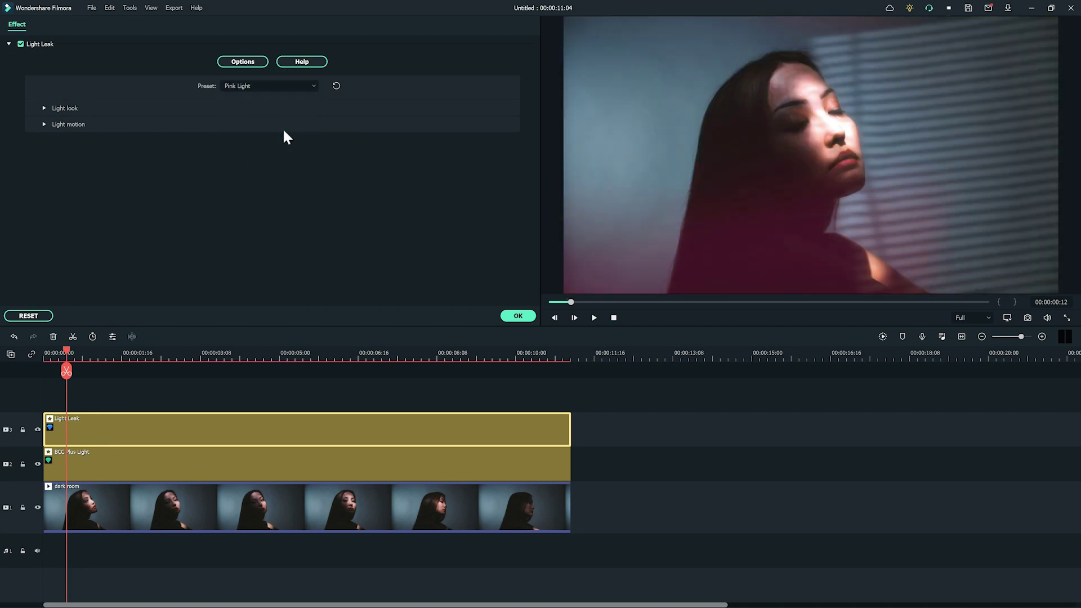